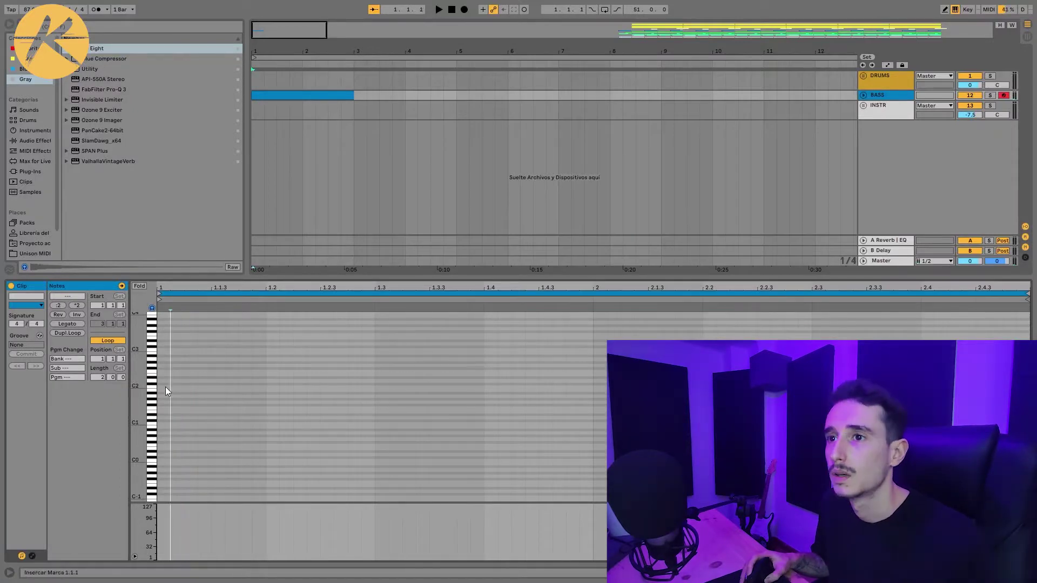
# Step: Draw the two-beat bass notes B1, G1, E1 and F#1 in the two-bar BASS clip and play the line
pyautogui.click(165, 387)
pyautogui.moveTo(165, 387)
pyautogui.mouseDown()
pyautogui.moveTo(498, 393)
pyautogui.moveTo(580, 377)
pyautogui.mouseUp()
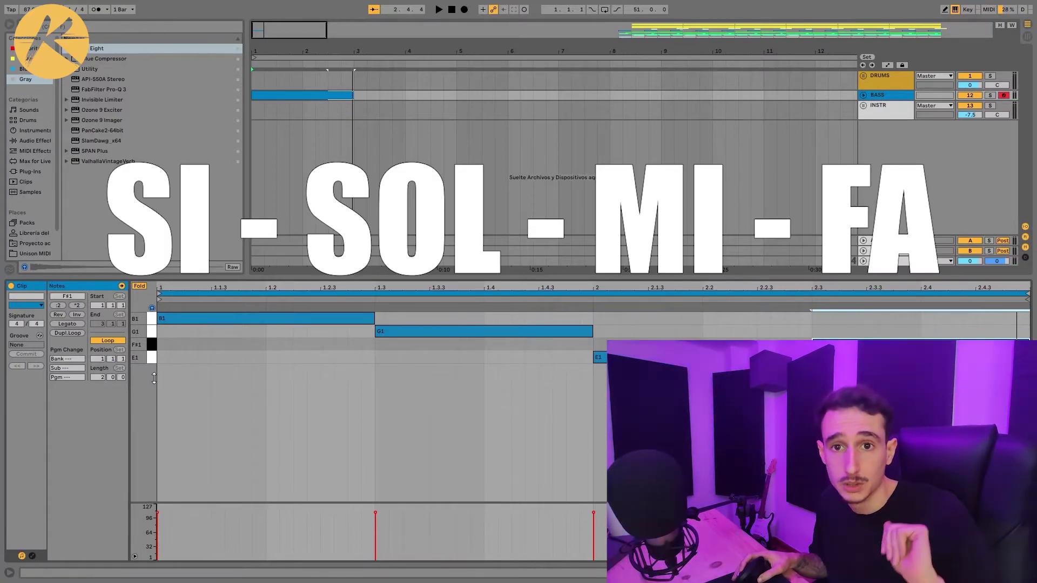
pyautogui.press('space')
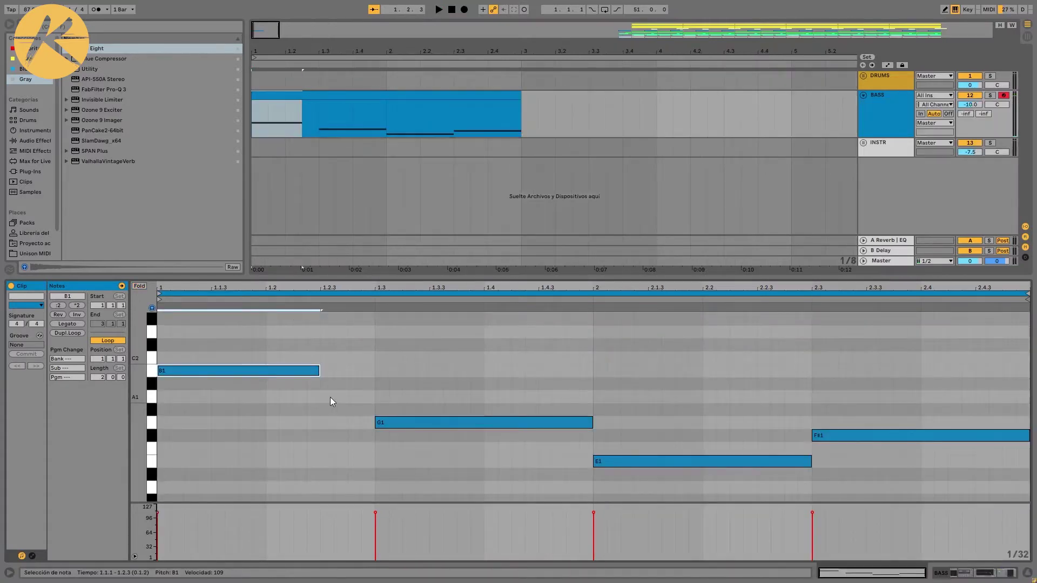
# Step: Add a half-beat A1 passing note from 1.2.3 to 1.3 between B1 and G1, and listen to the bass line
pyautogui.doubleClick(329, 397)
pyautogui.moveTo(334, 397); pyautogui.dragTo(366, 397)
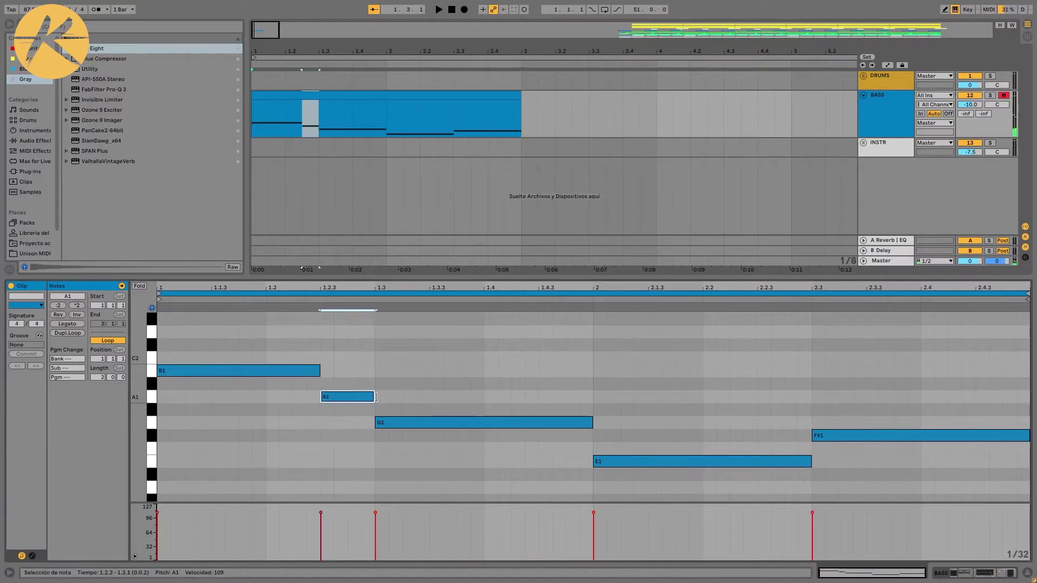
pyautogui.press('space')
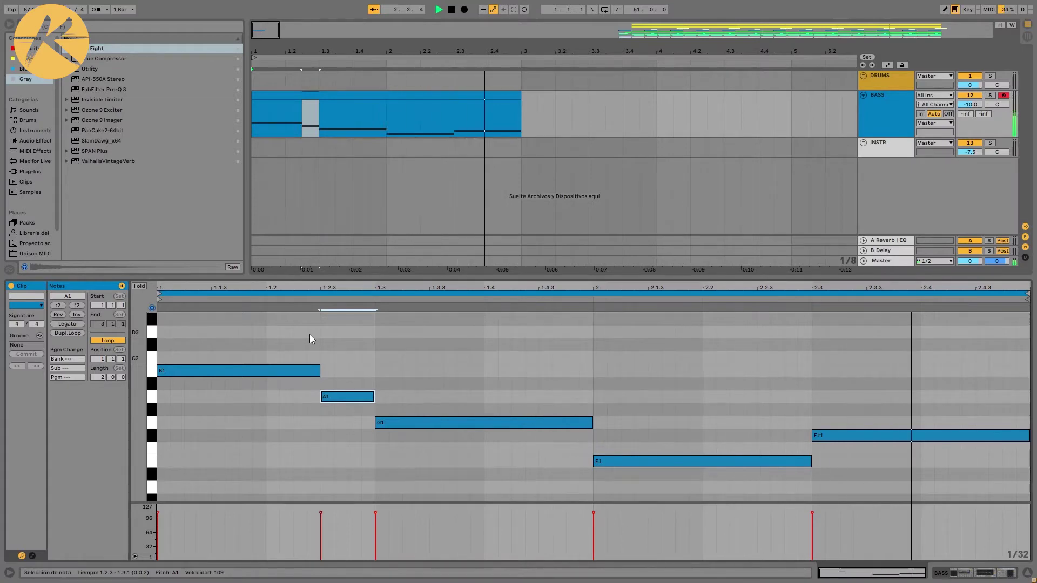
pyautogui.press('space')
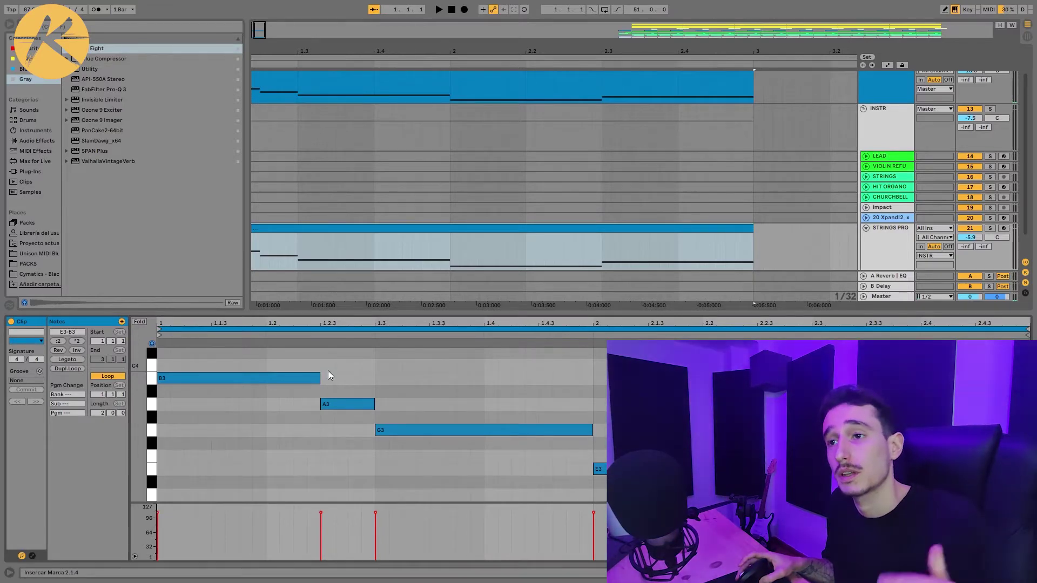
# Step: In the STRINGS PRO clip, extend the B3 note to 1.3 and delete the A3 passing note
pyautogui.scroll(5, 327, 378)
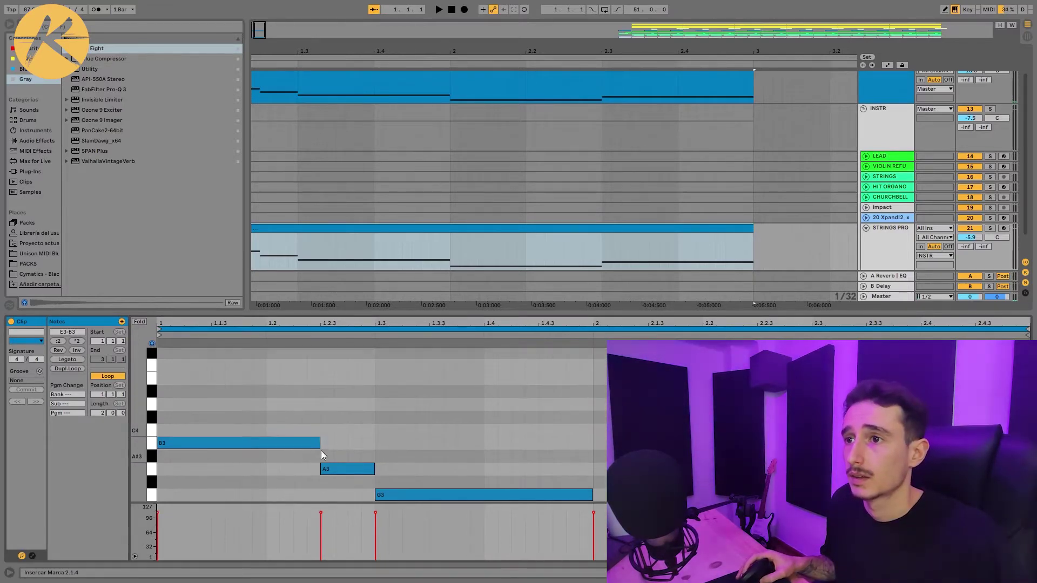
pyautogui.moveTo(320, 445); pyautogui.dragTo(362, 441)
pyautogui.click(352, 470)
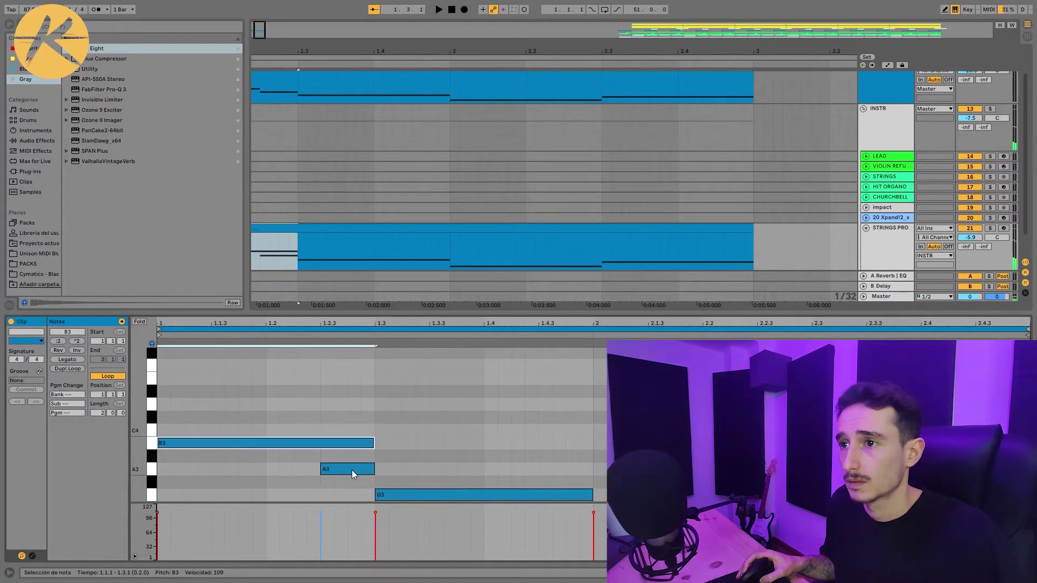
pyautogui.press('Delete')
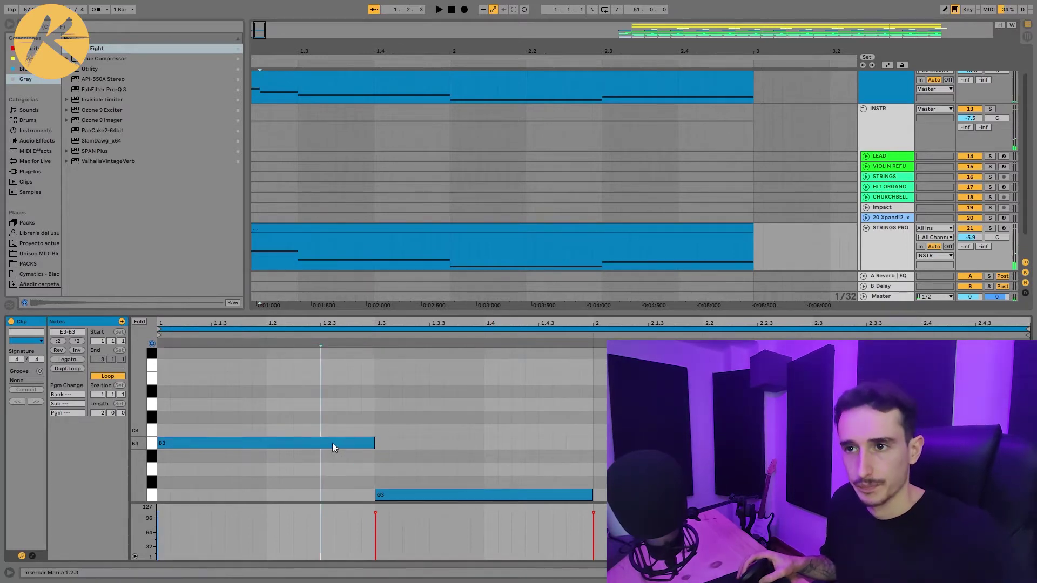
# Step: Copy the B3 note up to D4 and F#4, and lower the F#4 copy one octave to F#3 to complete the first chord
pyautogui.click(332, 443)
pyautogui.moveTo(297, 446); pyautogui.dragTo(293, 400)
pyautogui.scroll(1, 292, 401)
pyautogui.scroll(1, 290, 406)
pyautogui.moveTo(290, 447); pyautogui.dragTo(295, 399)
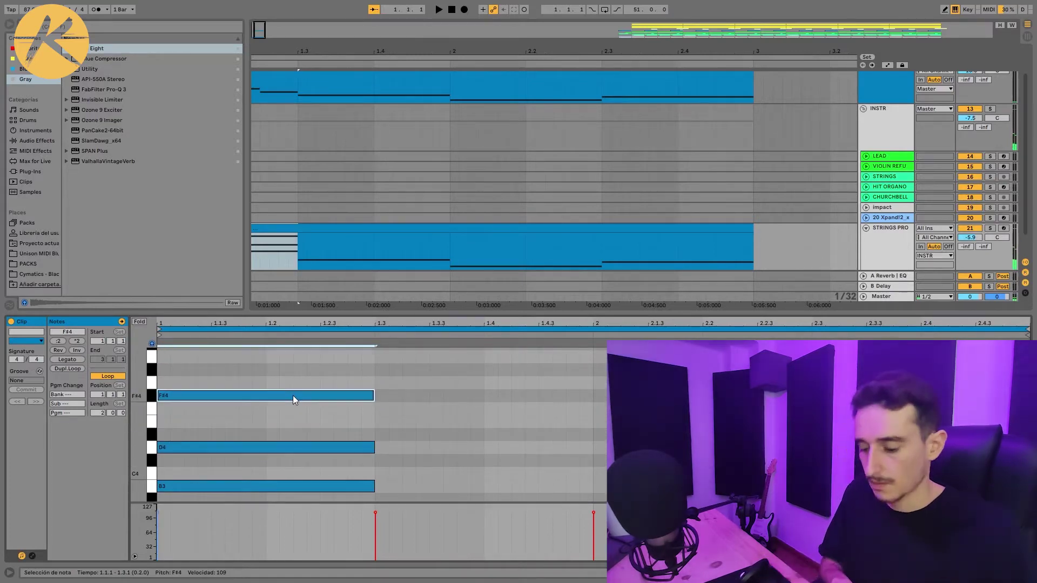
pyautogui.hotkey('shift', 'Down')
pyautogui.scroll(-1, 335, 410)
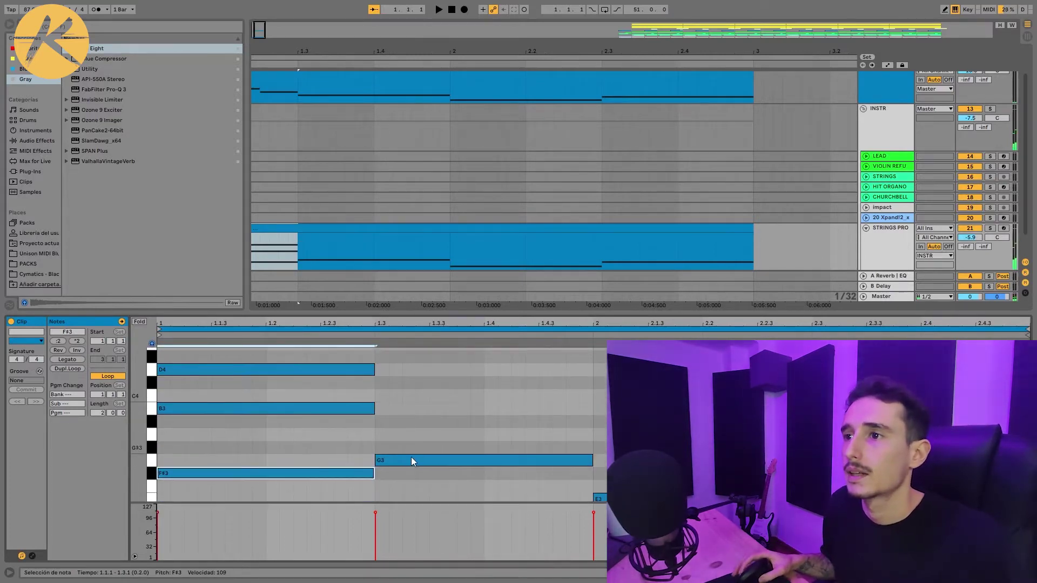
# Step: Stack copies of the G3 note above it to build the second chord, and play the strings with the bass
pyautogui.moveTo(410, 462); pyautogui.dragTo(412, 378)
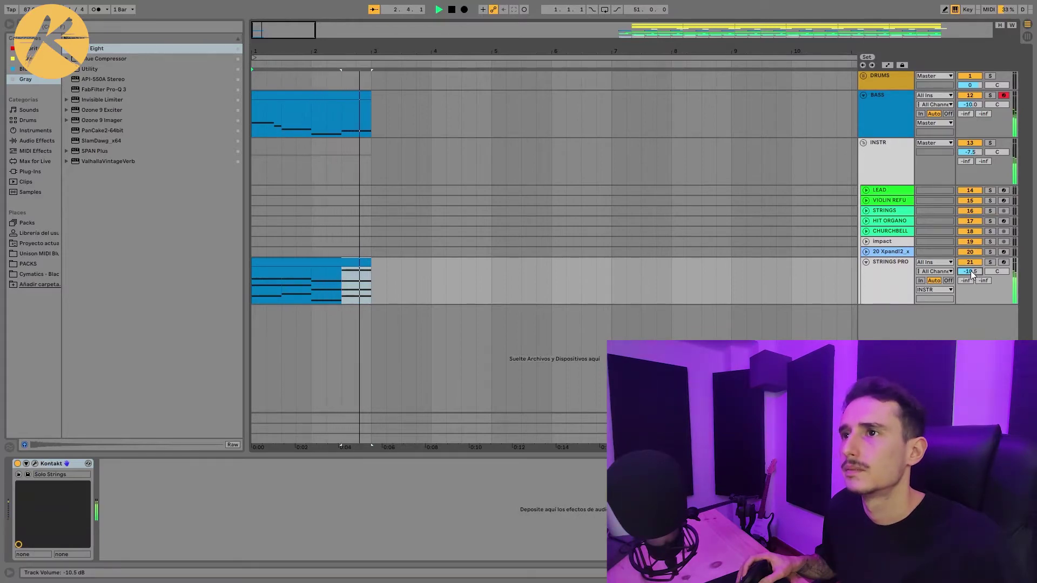
pyautogui.press('space')
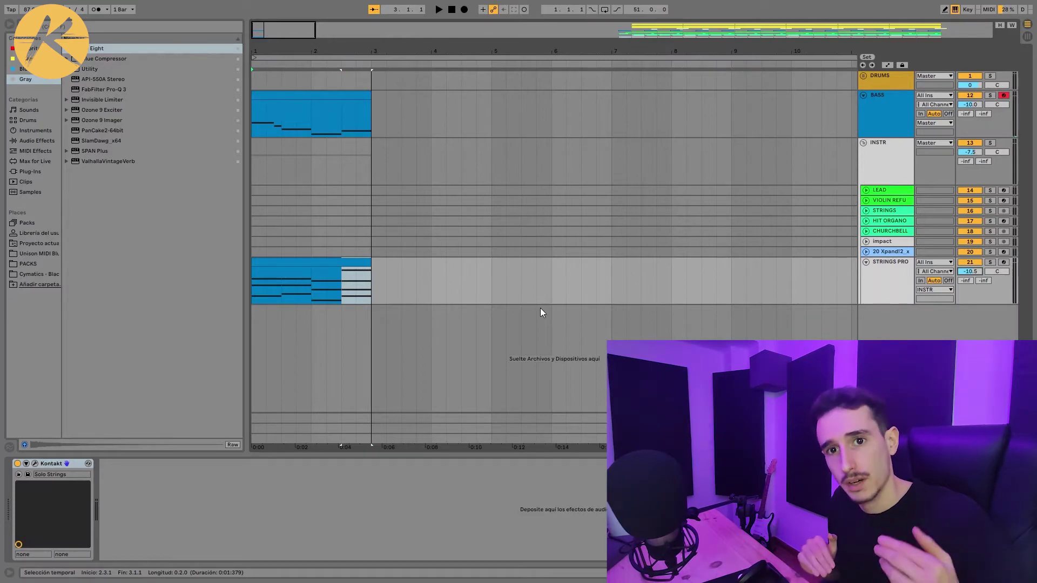
# Step: Duplicate the STRINGS PRO track, and freeze and flatten the copy to audio
pyautogui.rightClick(883, 287)
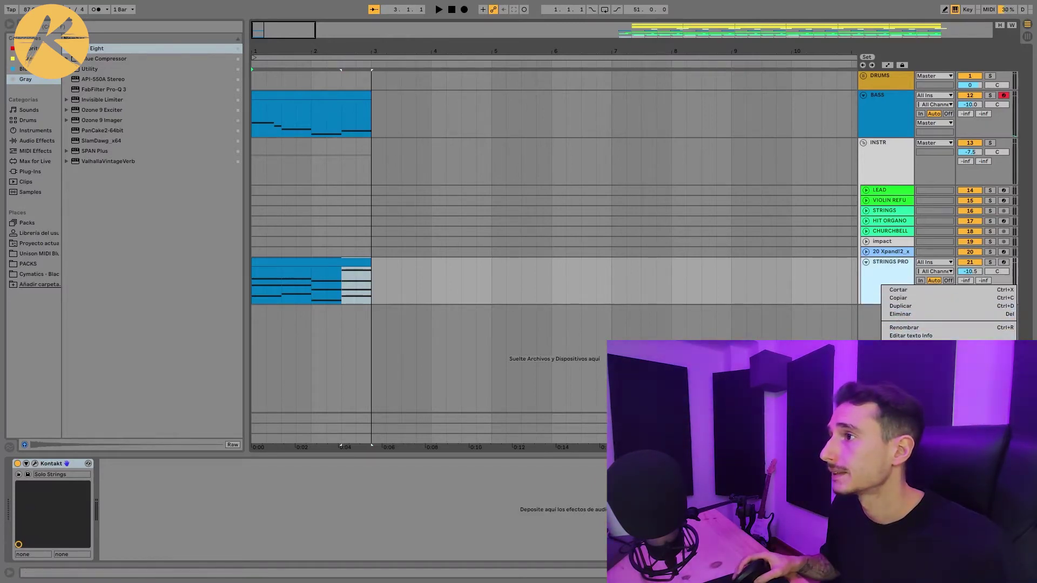
pyautogui.click(908, 373)
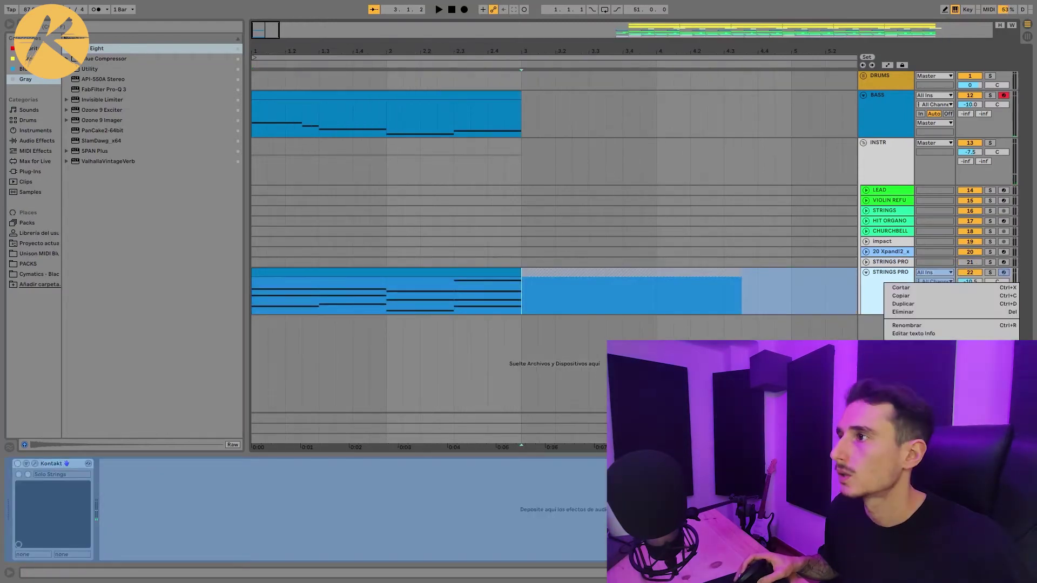
pyautogui.click(907, 374)
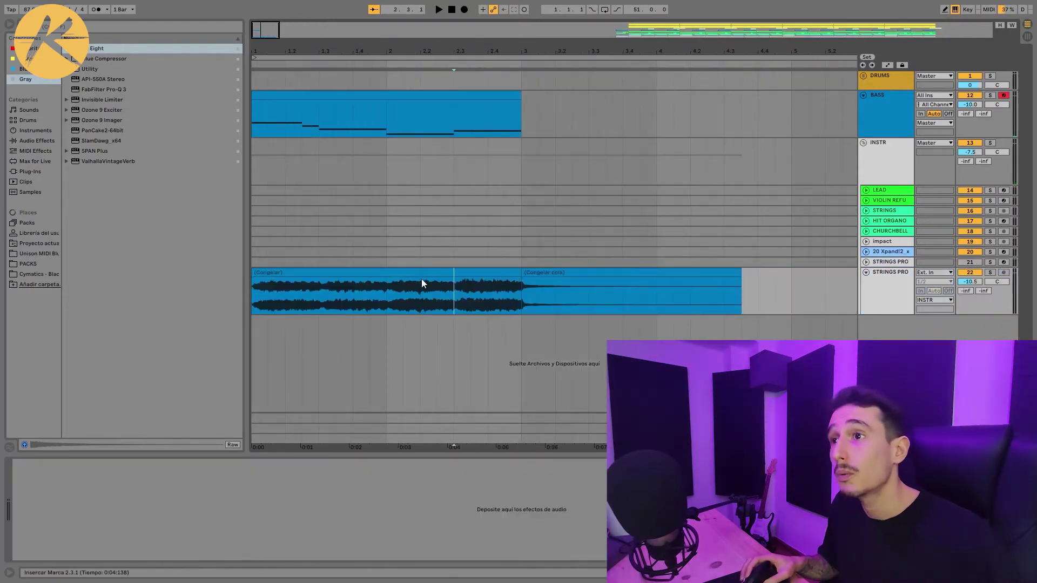
# Step: Deactivate evenly spaced short slices of the strings audio from 2.3 to bar 3 for a stutter effect, and play it back
pyautogui.scroll(3, 478, 312)
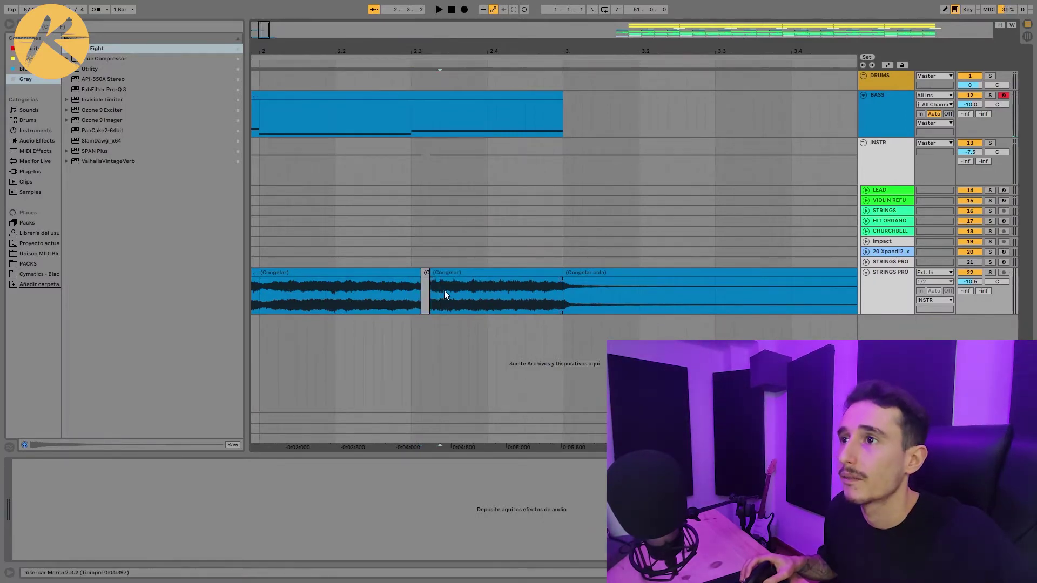
pyautogui.moveTo(468, 287); pyautogui.dragTo(469, 288)
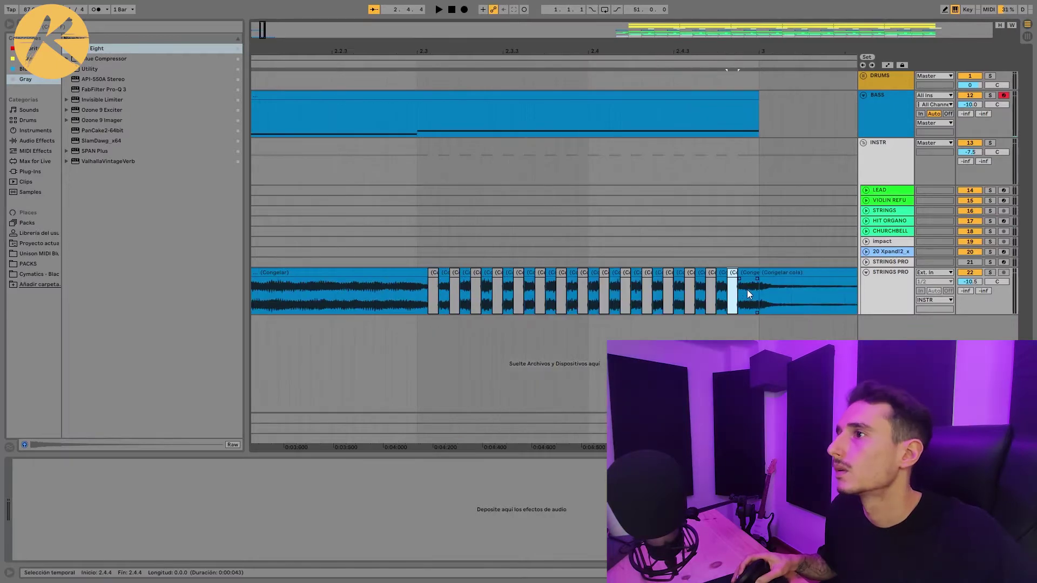
pyautogui.click(366, 297)
pyautogui.press('space')
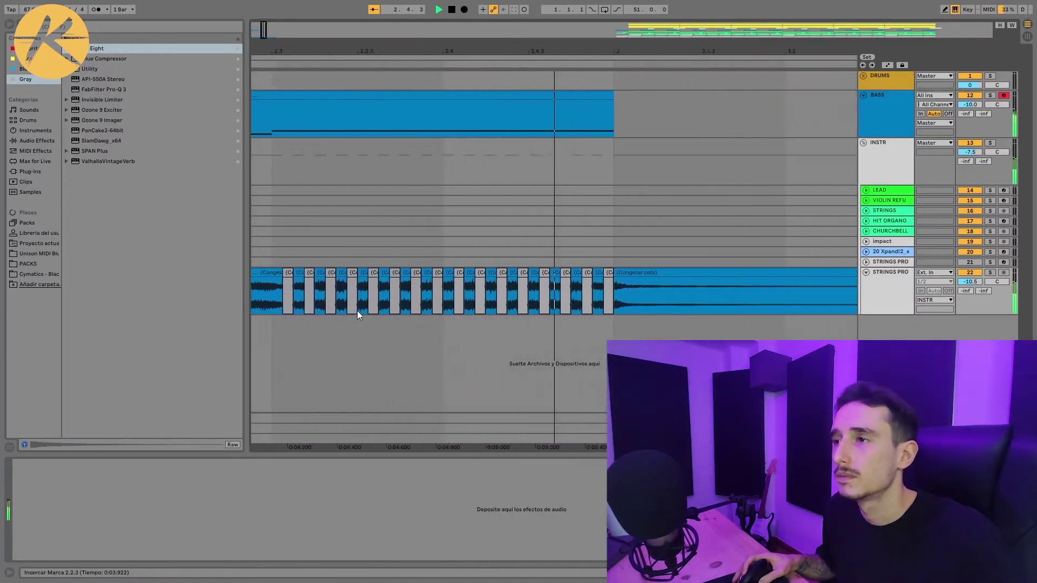
pyautogui.press('space')
pyautogui.scroll(-5, 384, 302)
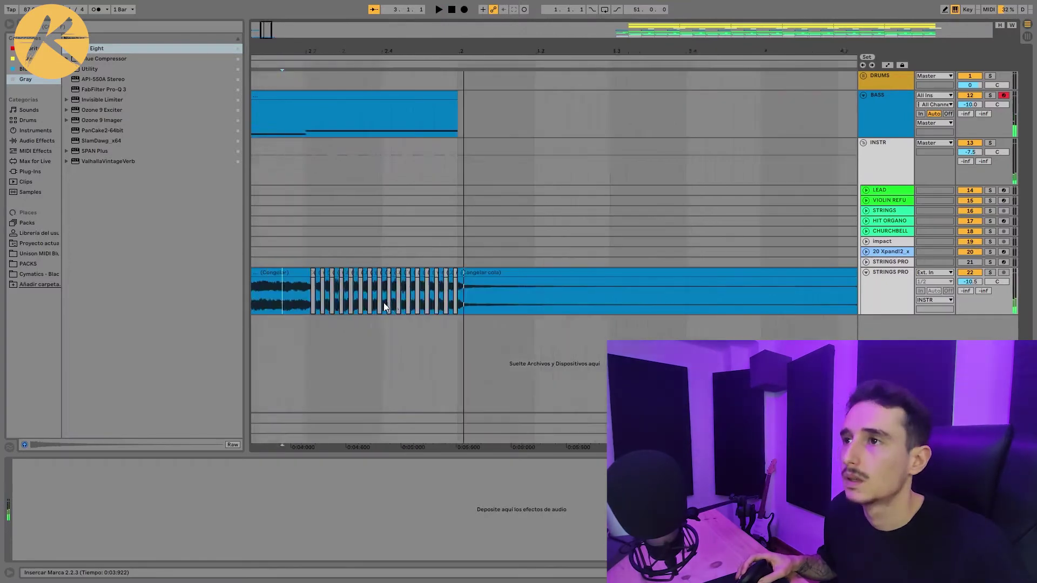
pyautogui.click(254, 299)
pyautogui.press('space')
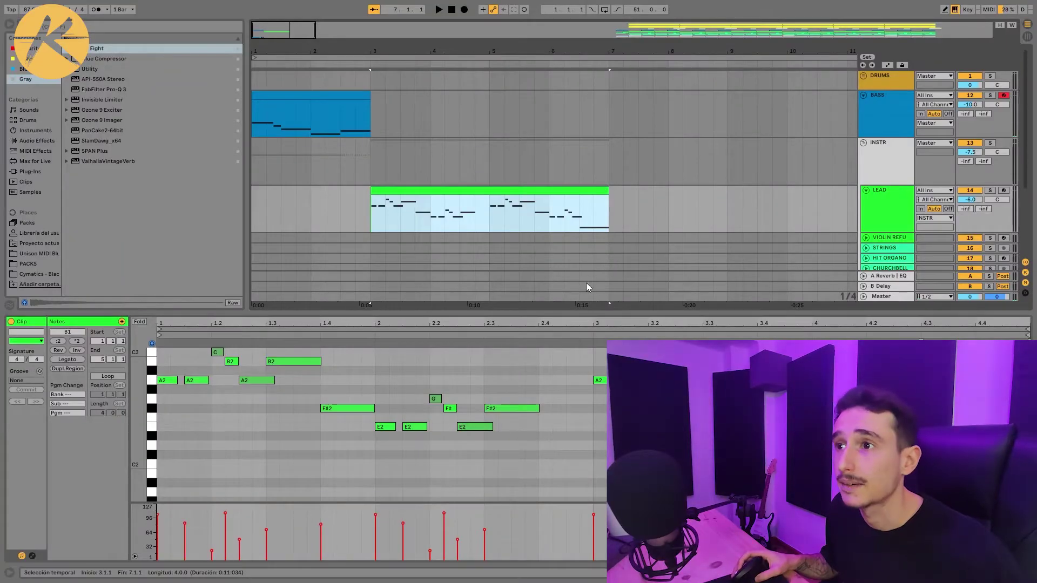
# Step: Listen to the lead and violin parts and examine the articulation keyswitches of the Violin Ensemble in the VIOLIN REFUERZO Kontakt instrument
pyautogui.press('space')
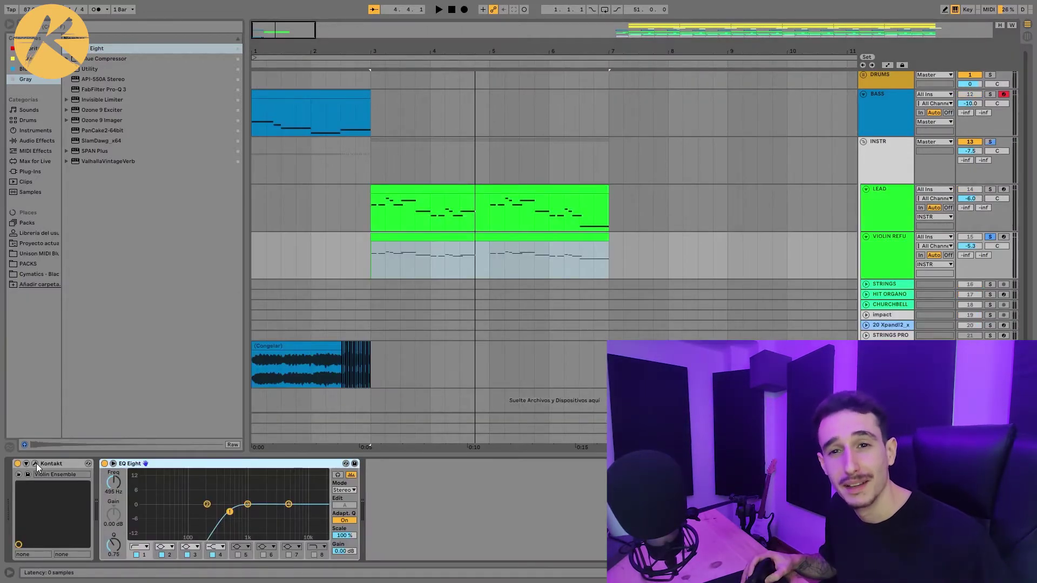
pyautogui.click(36, 464)
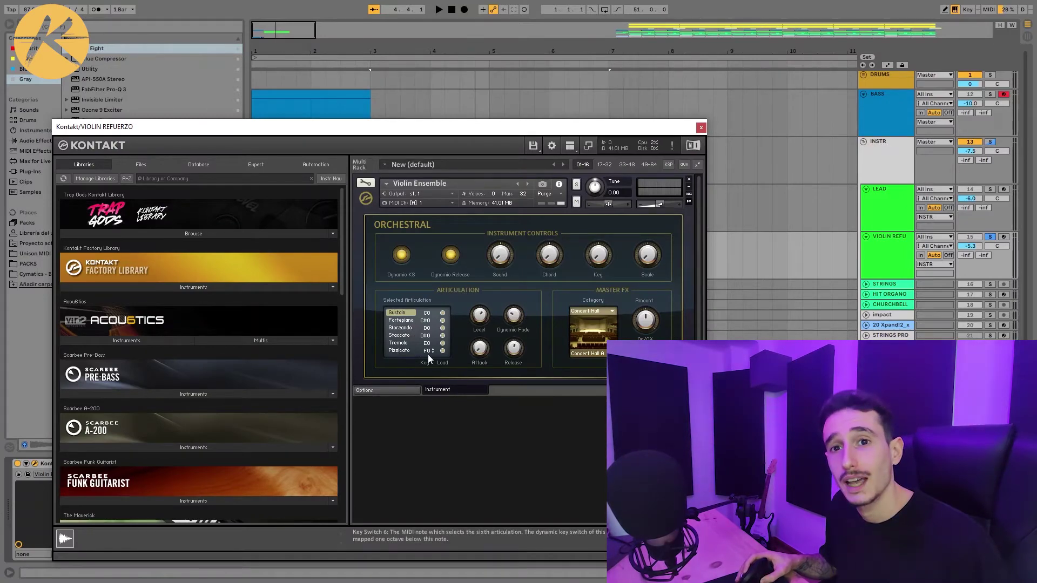
pyautogui.click(701, 127)
pyautogui.press('space')
# Step: Draw a sustained F0 keyswitch note from the start of the violin clip to 4.4.4 to trigger Pizzicato, and play it
pyautogui.doubleClick(494, 238)
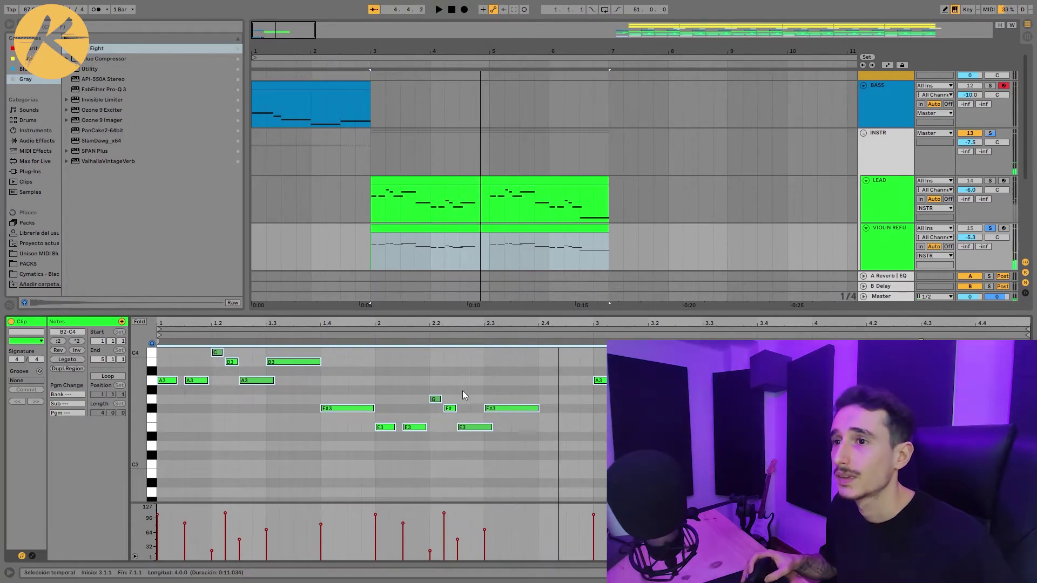
pyautogui.scroll(-5, 179, 402)
pyautogui.scroll(-5, 180, 402)
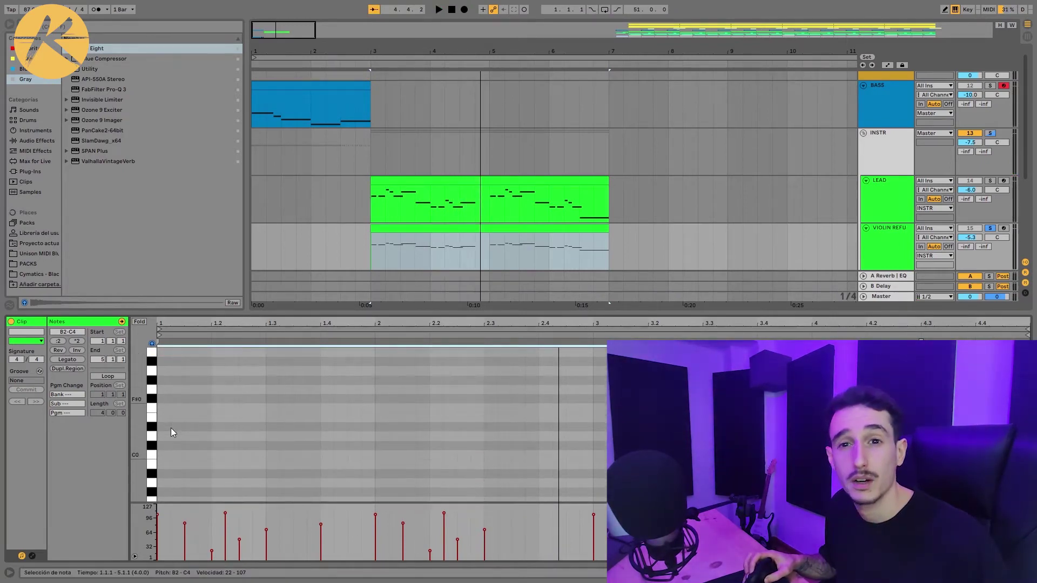
pyautogui.moveTo(163, 397); pyautogui.dragTo(403, 398)
pyautogui.moveTo(469, 390); pyautogui.dragTo(1017, 391)
pyautogui.press('space')
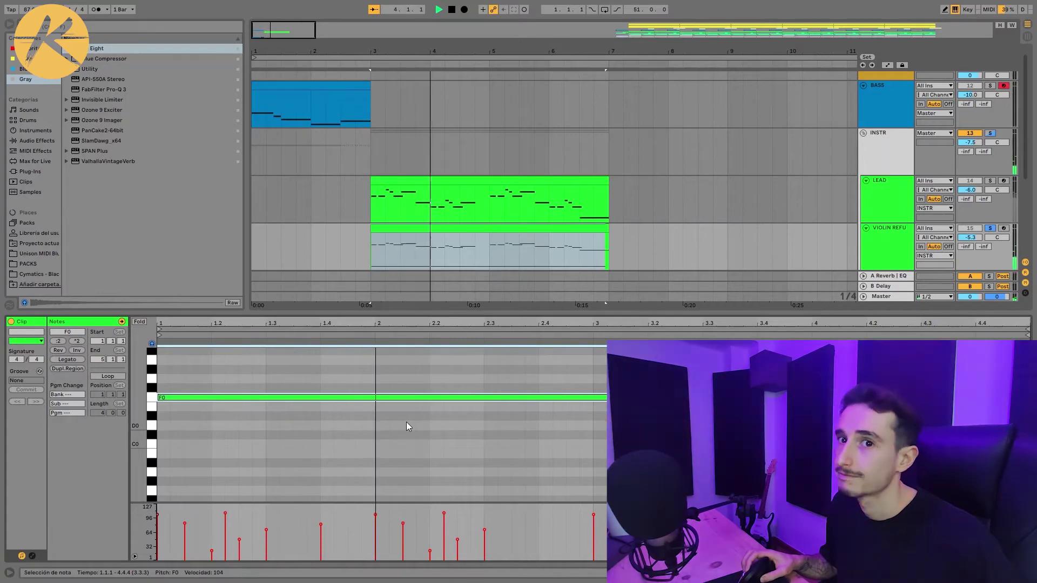
pyautogui.press('space')
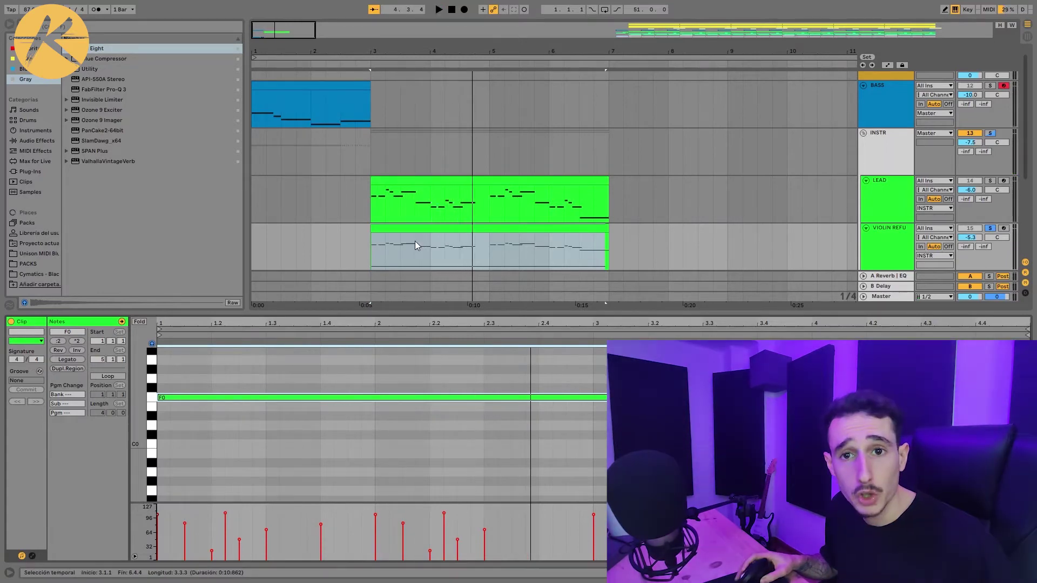
# Step: Remove the violin clip's section from bar 3 to bar 6, keeping only its last bar
pyautogui.moveTo(374, 233); pyautogui.dragTo(548, 239)
pyautogui.press('space')
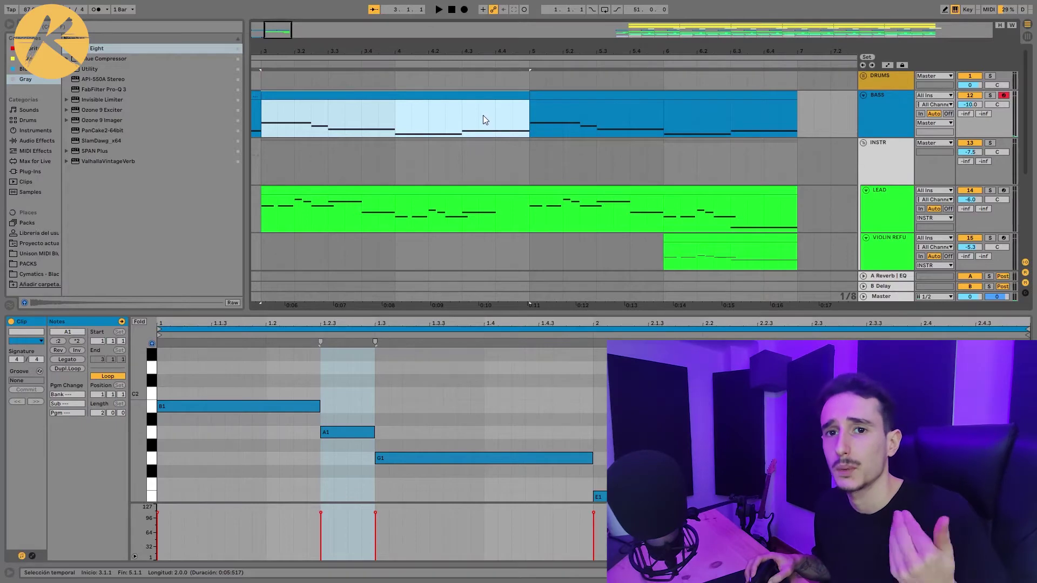
# Step: Deactivate the BASS clip from bar 3 to bar 5 and play the arrangement
pyautogui.press('0')
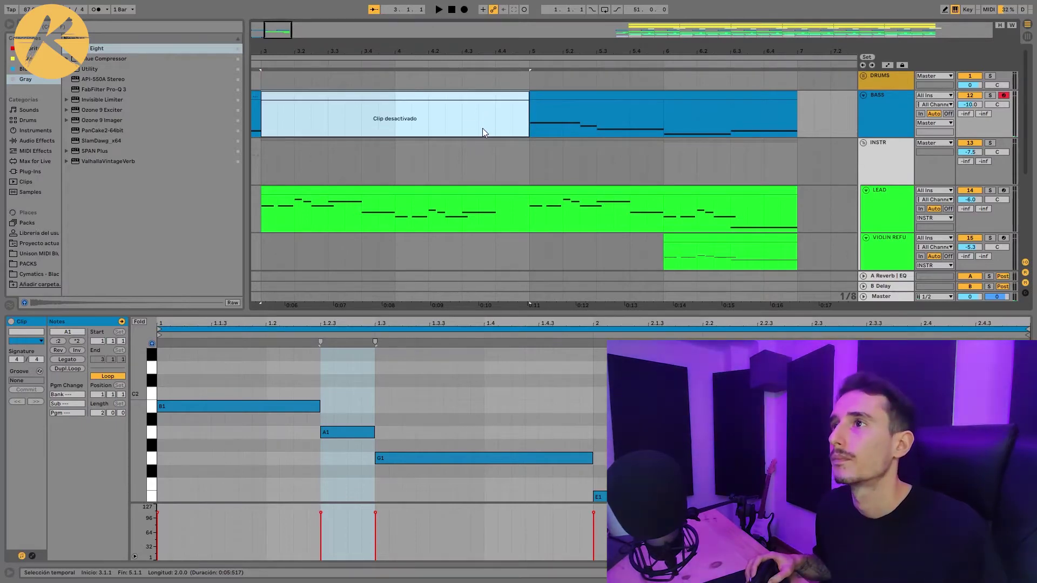
pyautogui.press('space')
pyautogui.press('-')
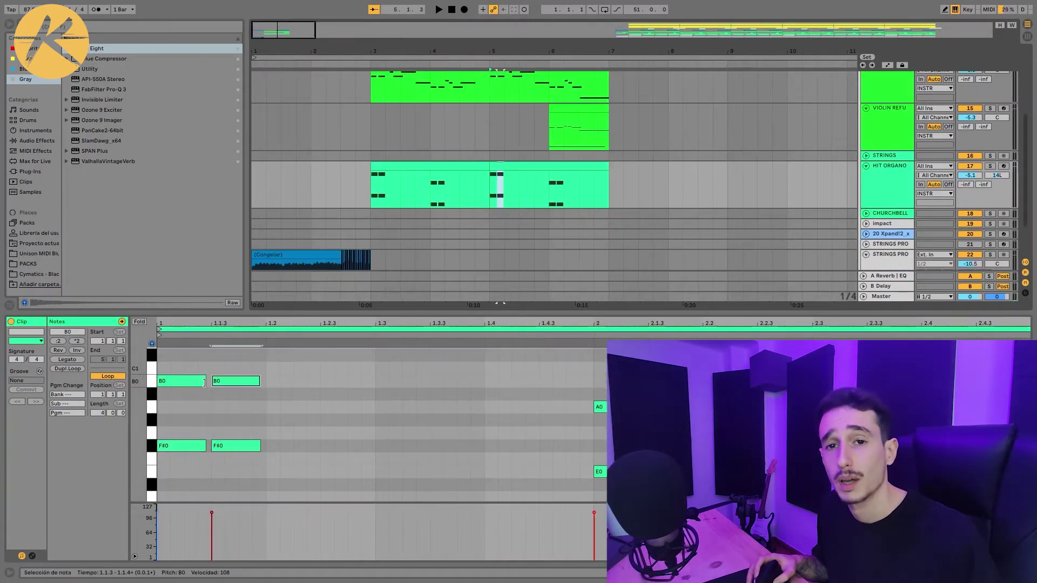
# Step: Audition the B0 and E0 notes of the HIT ORGANO clip and play the part back
pyautogui.click(190, 382)
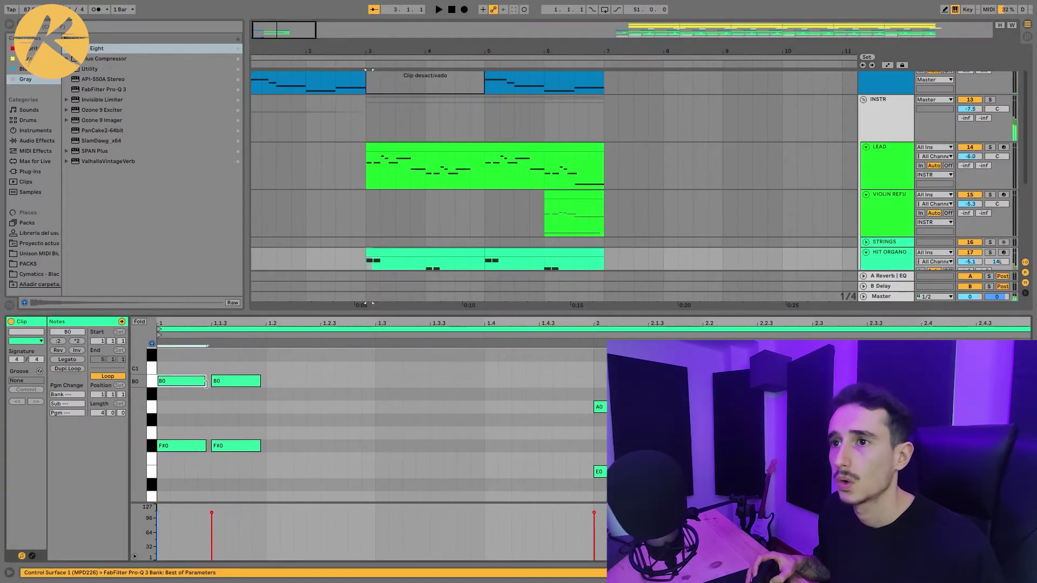
pyautogui.click(258, 384)
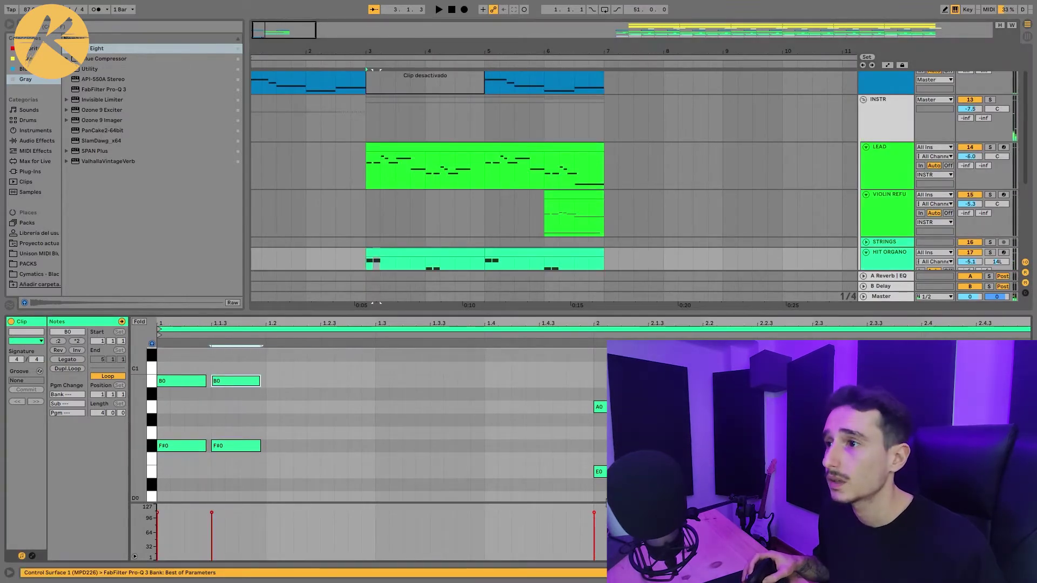
pyautogui.click(599, 472)
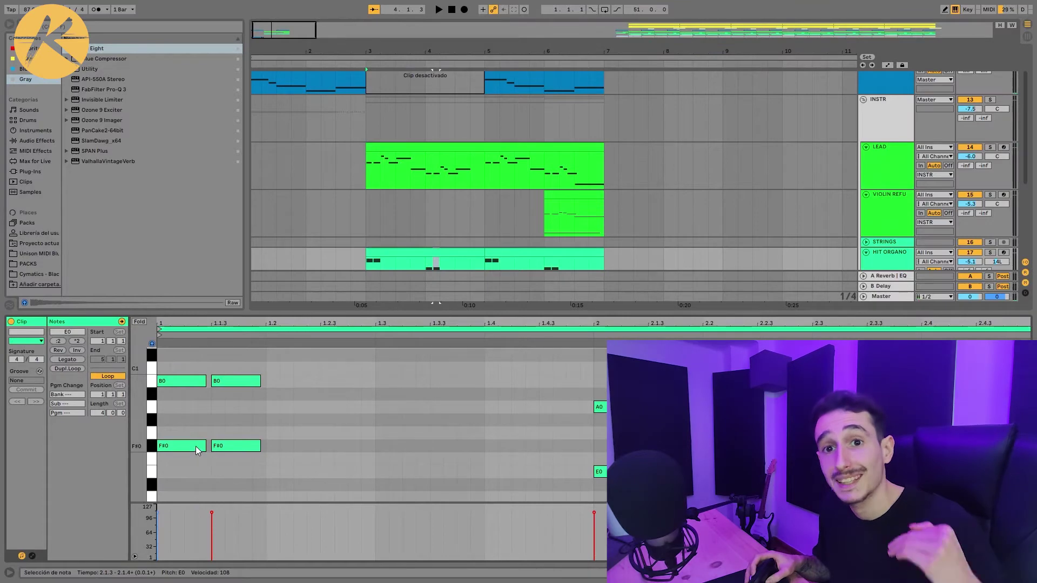
pyautogui.press('space')
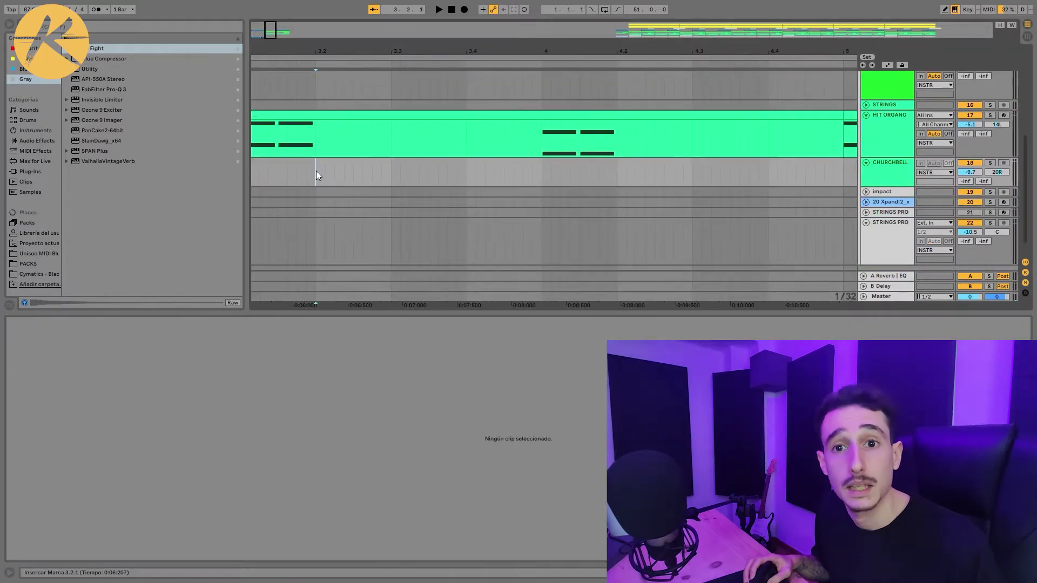
# Step: Place the KSHMR_Church_Bell_07_G sample on the CHURCHBELL track from 3.2.1 to 5.1.1
pyautogui.click(328, 186)
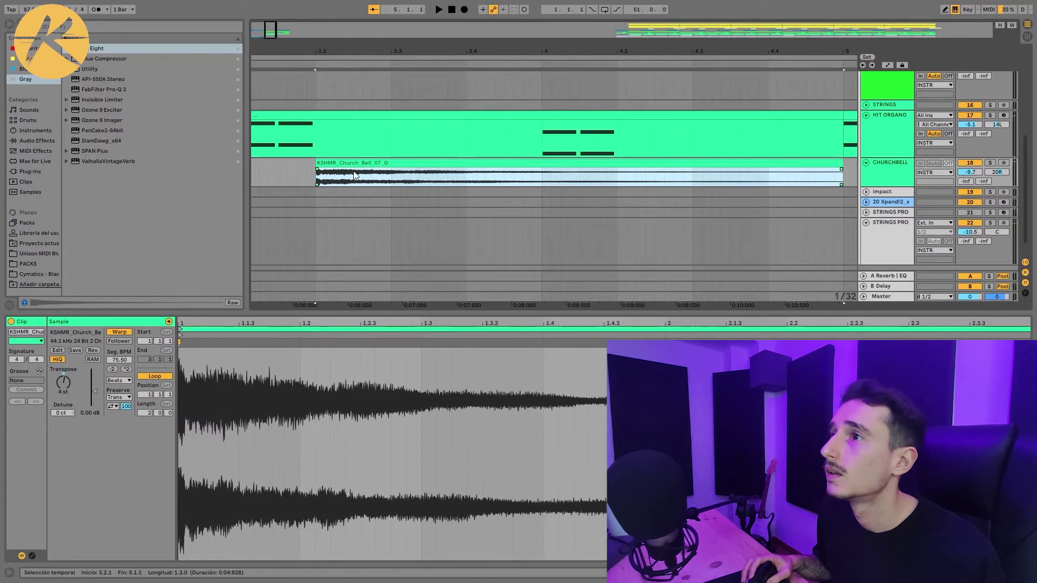
pyautogui.scroll(-1, 364, 174)
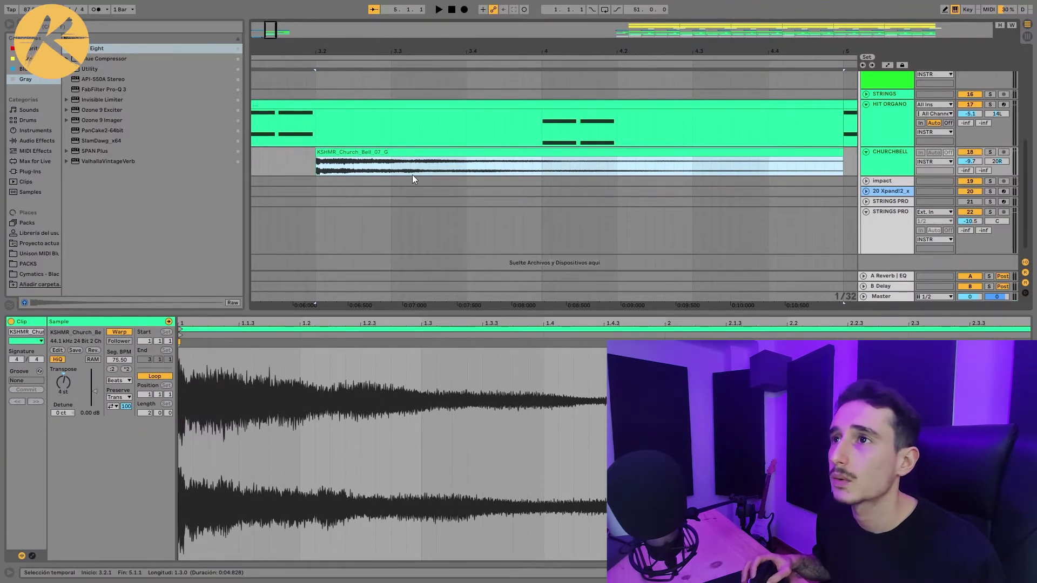
# Step: Play the arrangement from bar 3 to hear the church bell together with the organ hits
pyautogui.scroll(2, 372, 185)
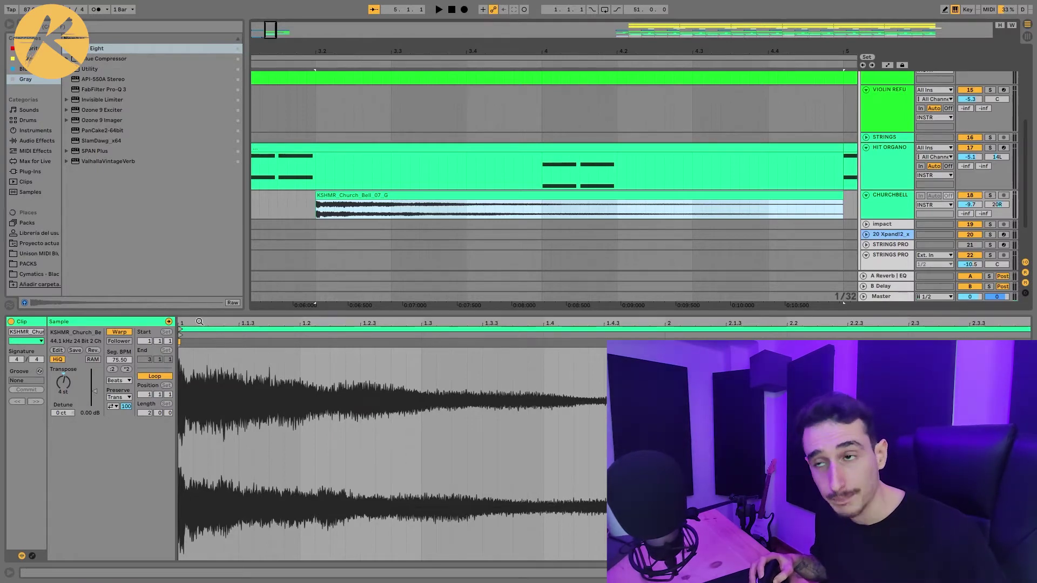
pyautogui.scroll(-3, 401, 180)
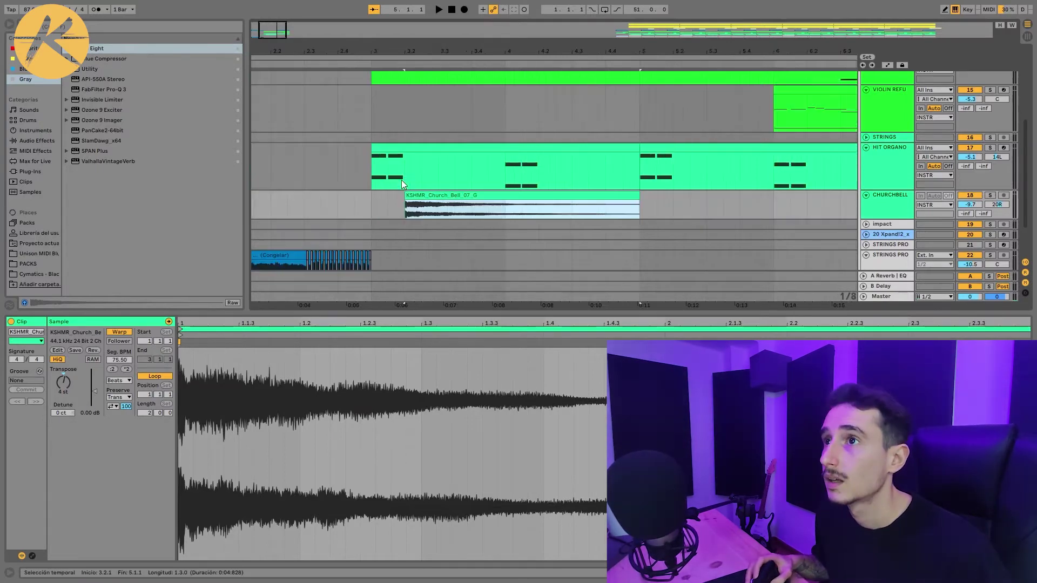
pyautogui.click(378, 162)
pyautogui.press('space')
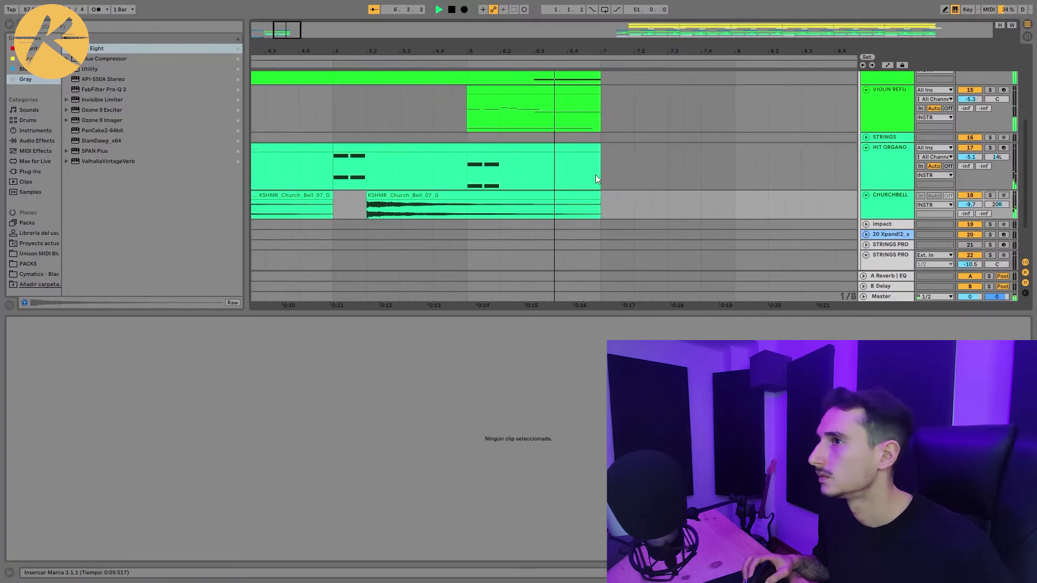
pyautogui.press('space')
# Step: Play the layered KICK and KICK2 clips from bar 3
pyautogui.scroll(-1, 333, 222)
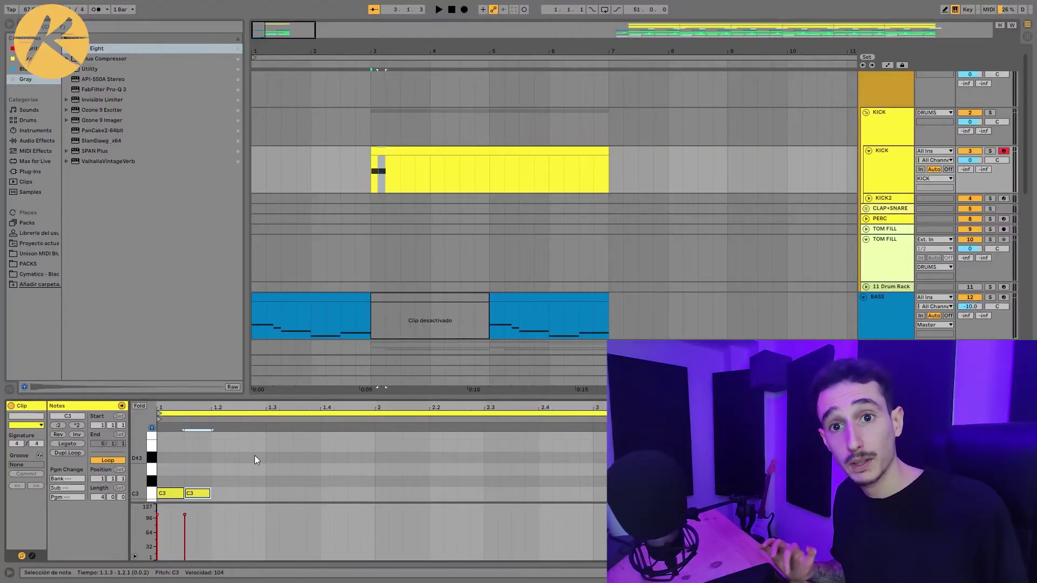
pyautogui.scroll(-2, 932, 138)
pyautogui.press('space')
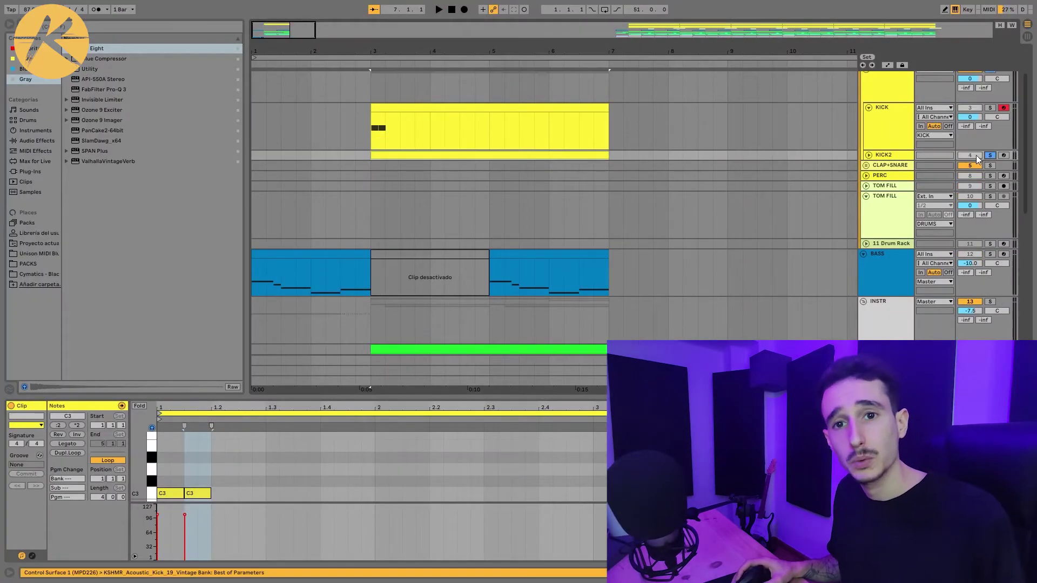
pyautogui.press('space')
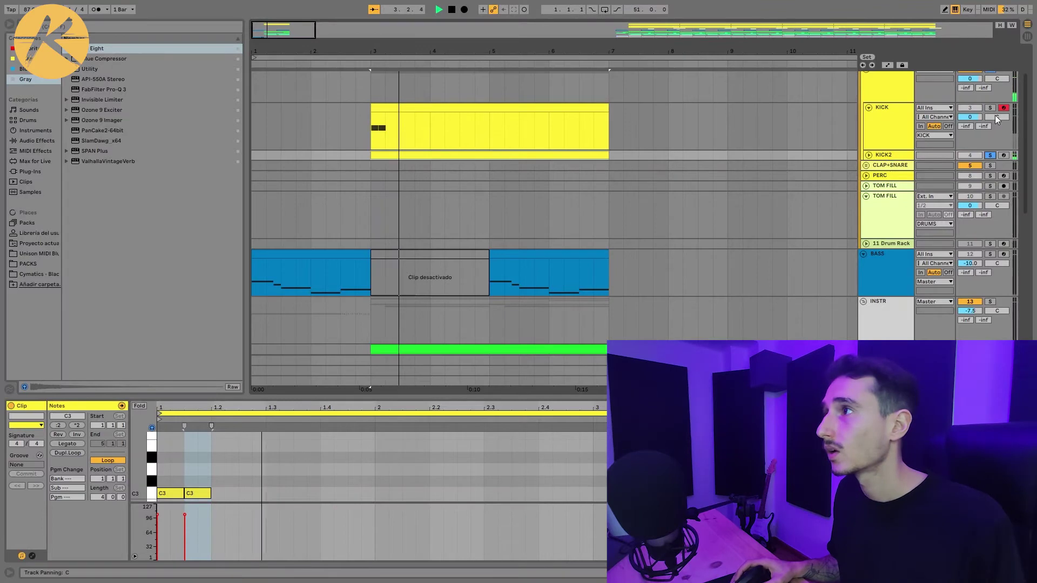
pyautogui.scroll(2, 992, 110)
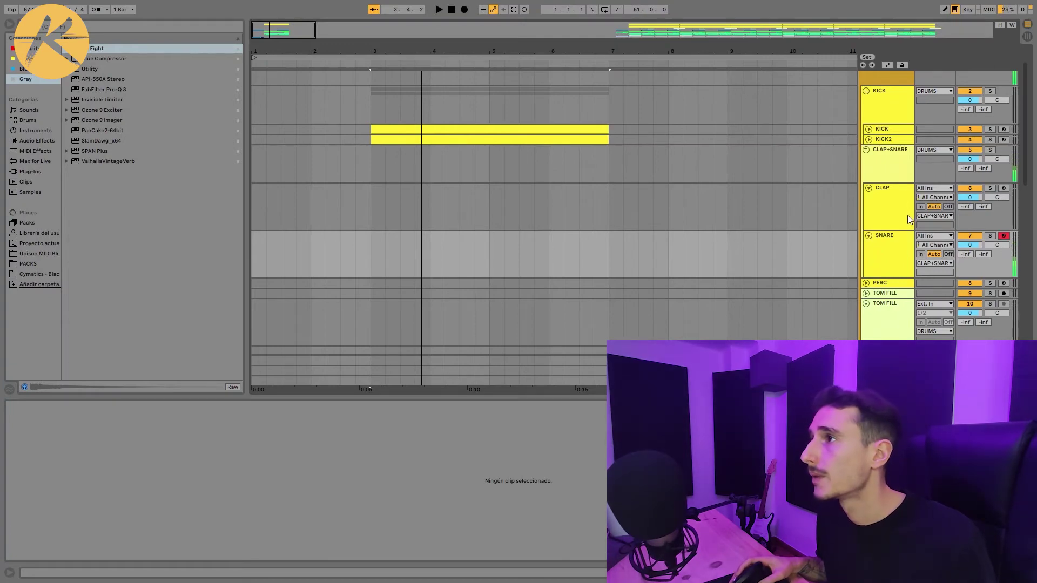
# Step: Create a CLAP clip from bar 3 to bar 7, put C3 notes on beats 2 and 4, and repeat them through bar 5
pyautogui.click(1003, 188)
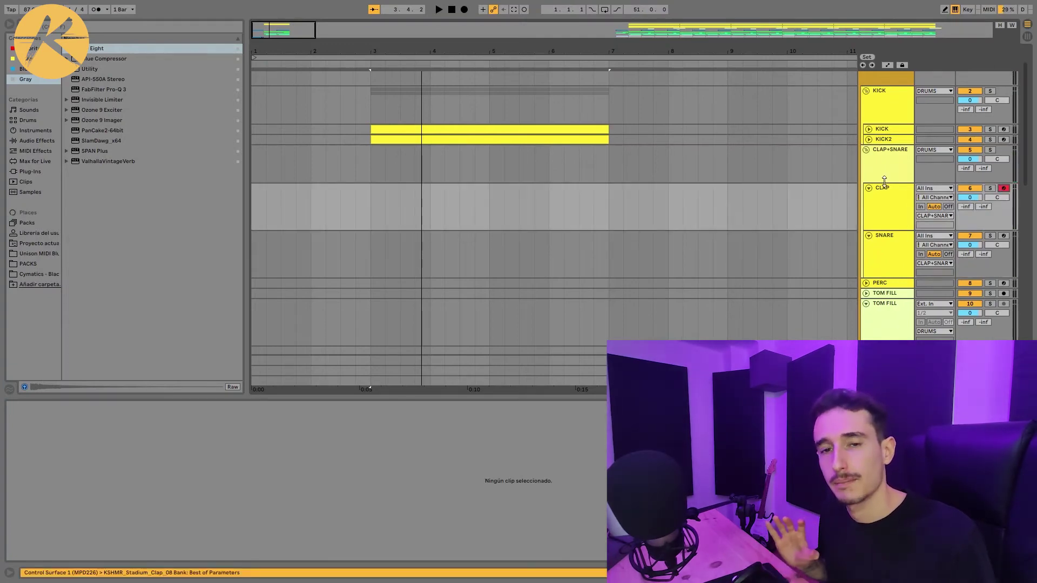
pyautogui.hotkey('ctrl', 'shift', 'm')
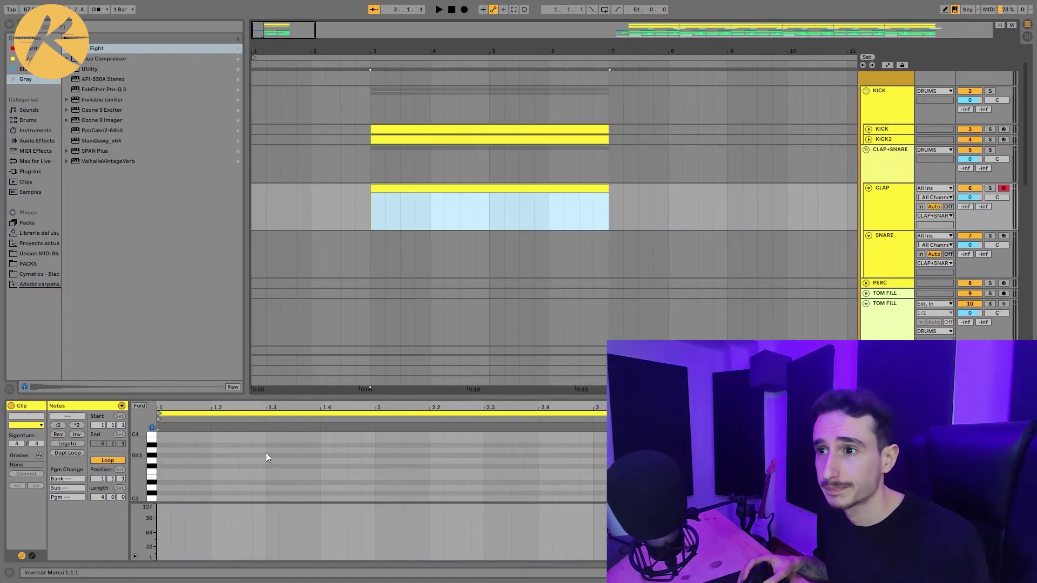
pyautogui.doubleClick(234, 477)
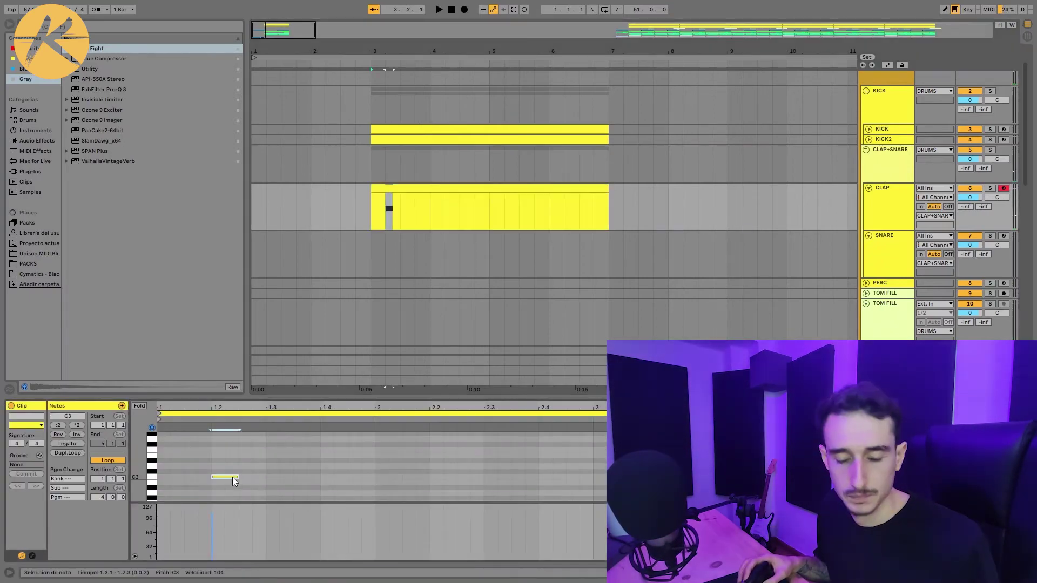
pyautogui.moveTo(235, 477); pyautogui.dragTo(290, 477)
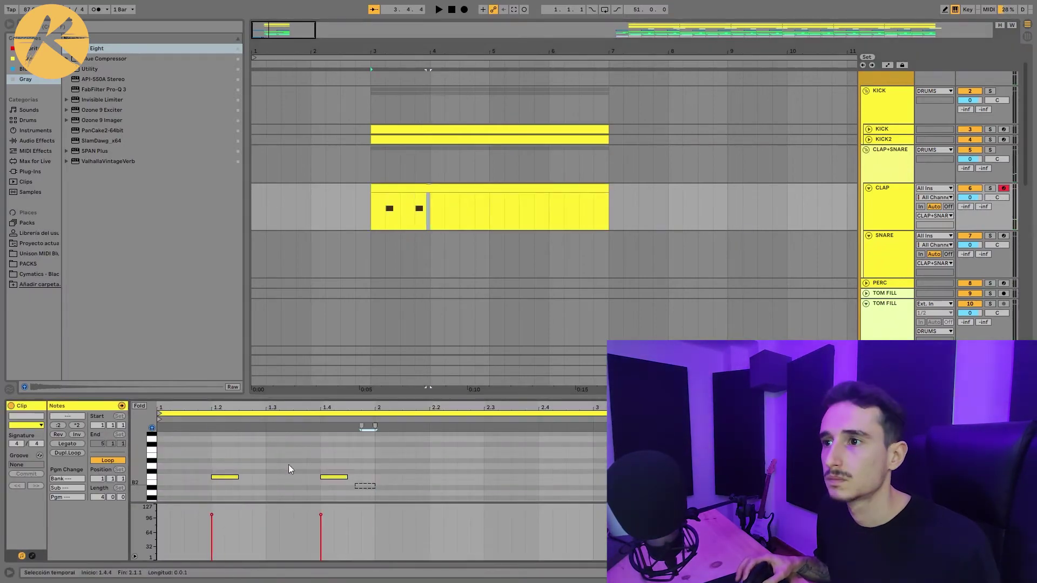
pyautogui.hotkey('ctrl', 'd')
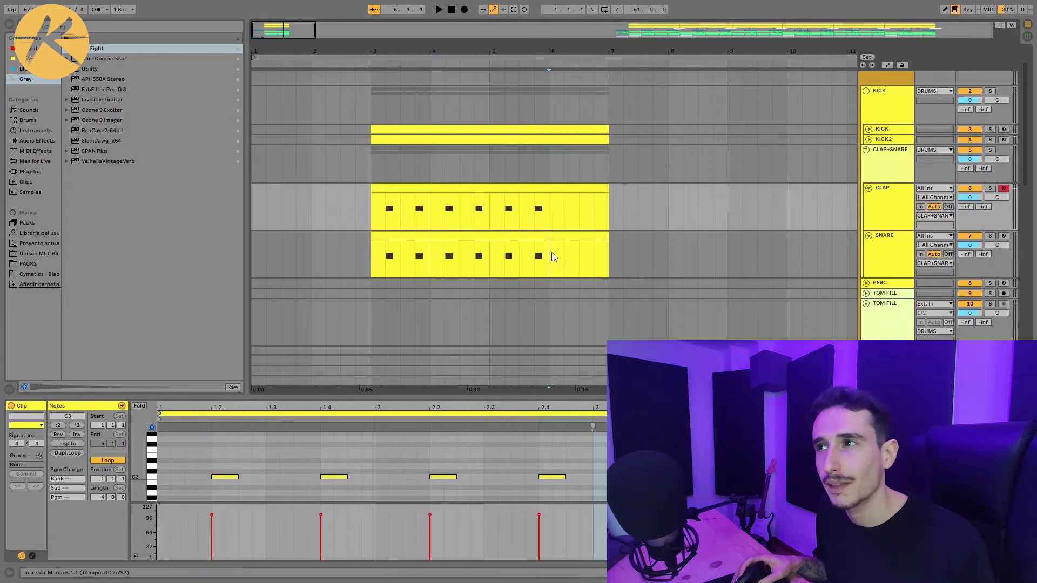
pyautogui.moveTo(552, 252); pyautogui.dragTo(593, 253)
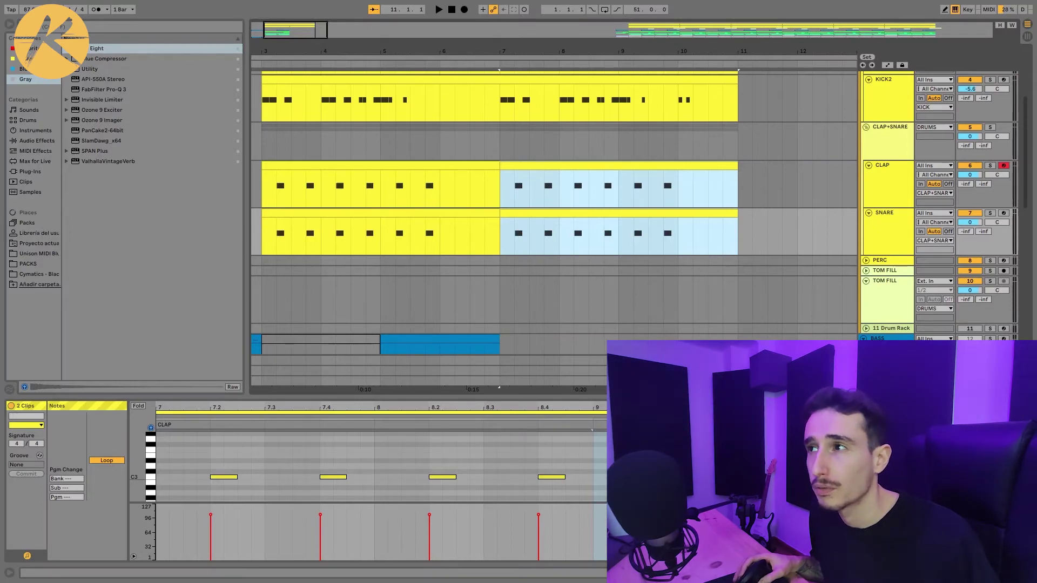
# Step: Arm the PERC track and play the kick, clap, snare and percussion pattern from bar 3
pyautogui.click(1004, 260)
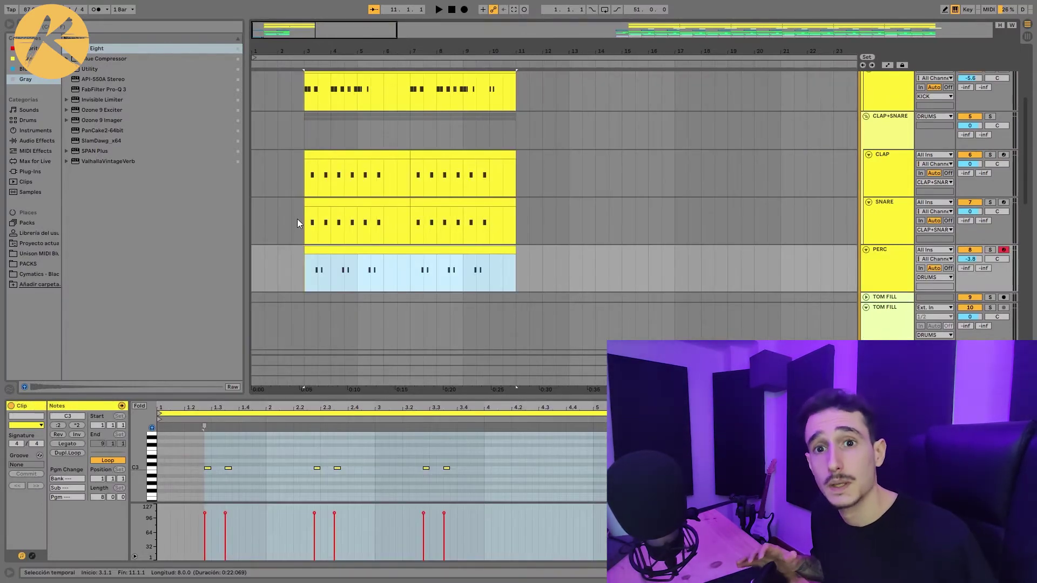
pyautogui.press('space')
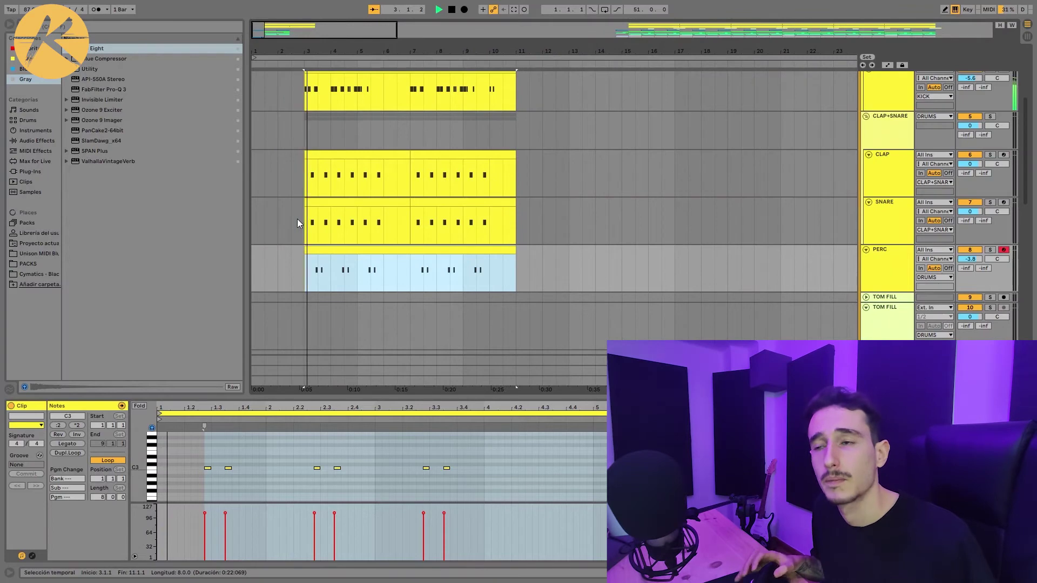
pyautogui.scroll(3, 358, 220)
pyautogui.scroll(2, 367, 221)
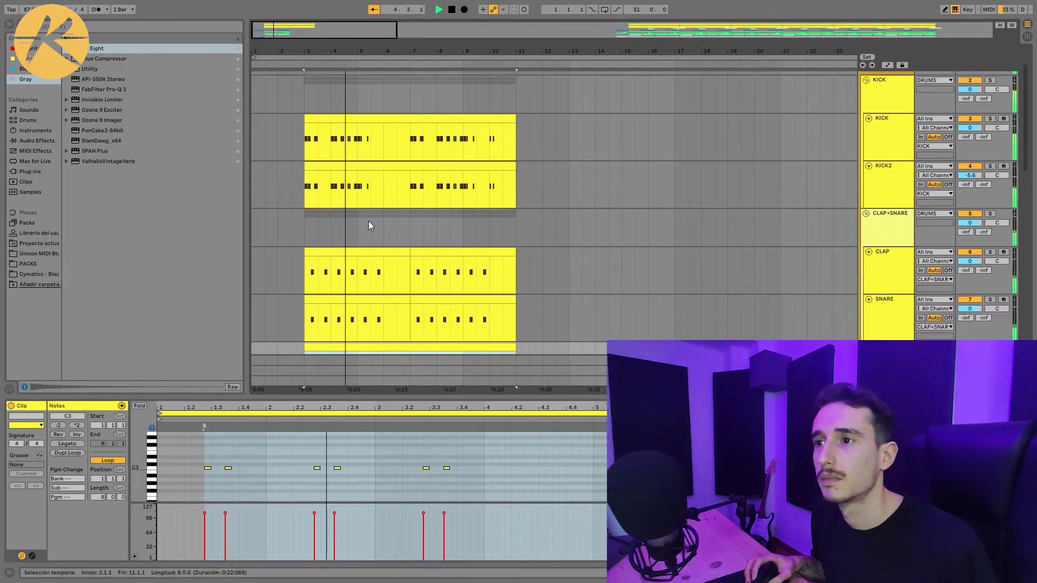
pyautogui.scroll(-1, 414, 240)
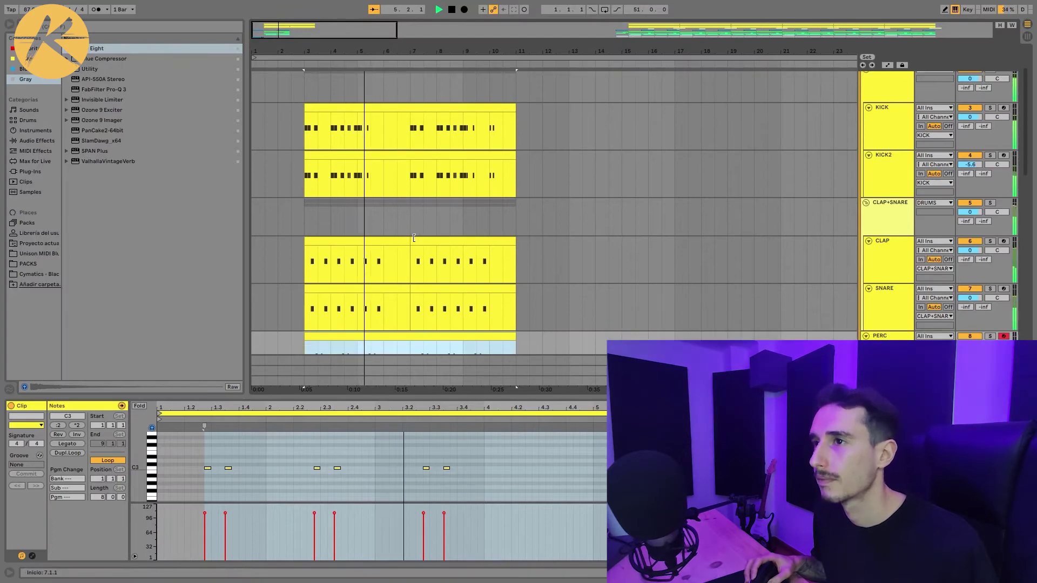
pyautogui.scroll(-1, 414, 237)
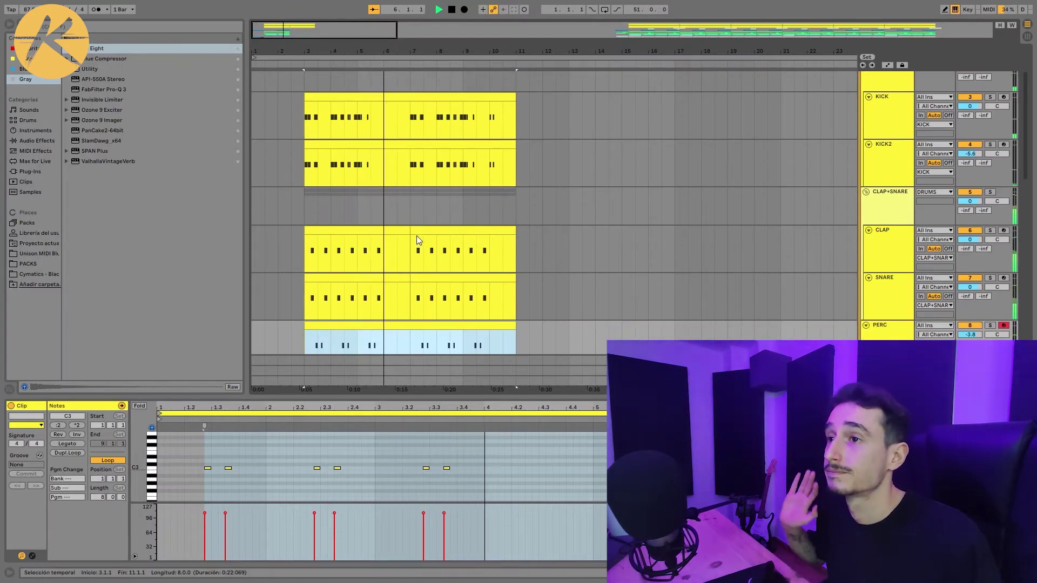
pyautogui.press('space')
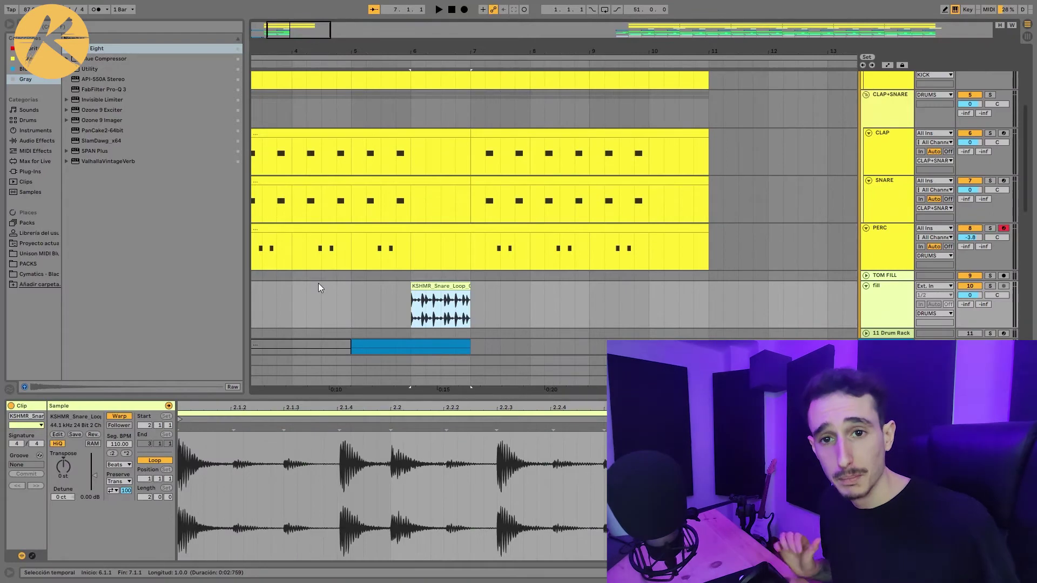
# Step: Play the KSHMR snare loop fill in bar 6
pyautogui.press('space')
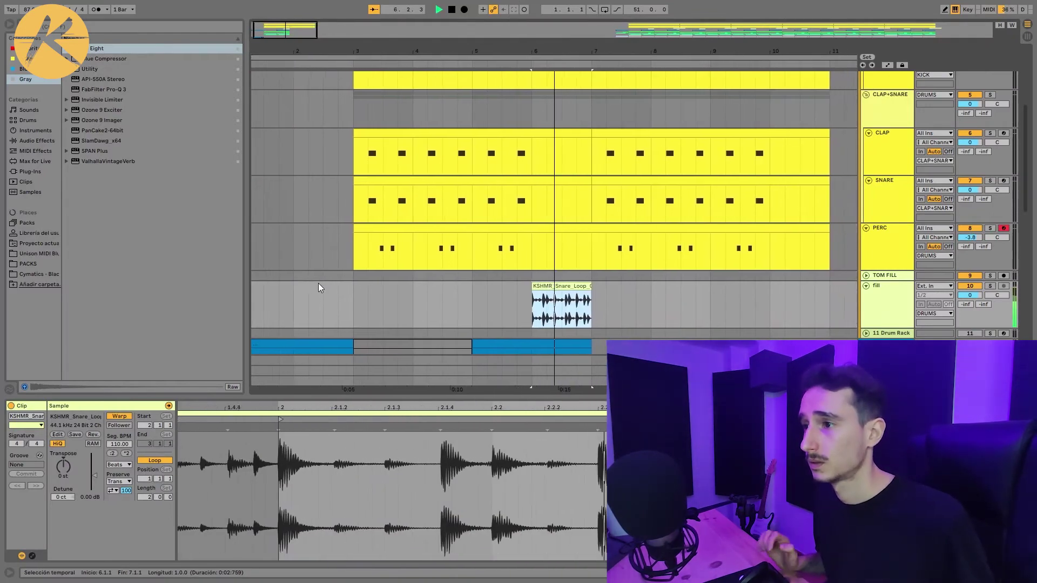
pyautogui.press('space')
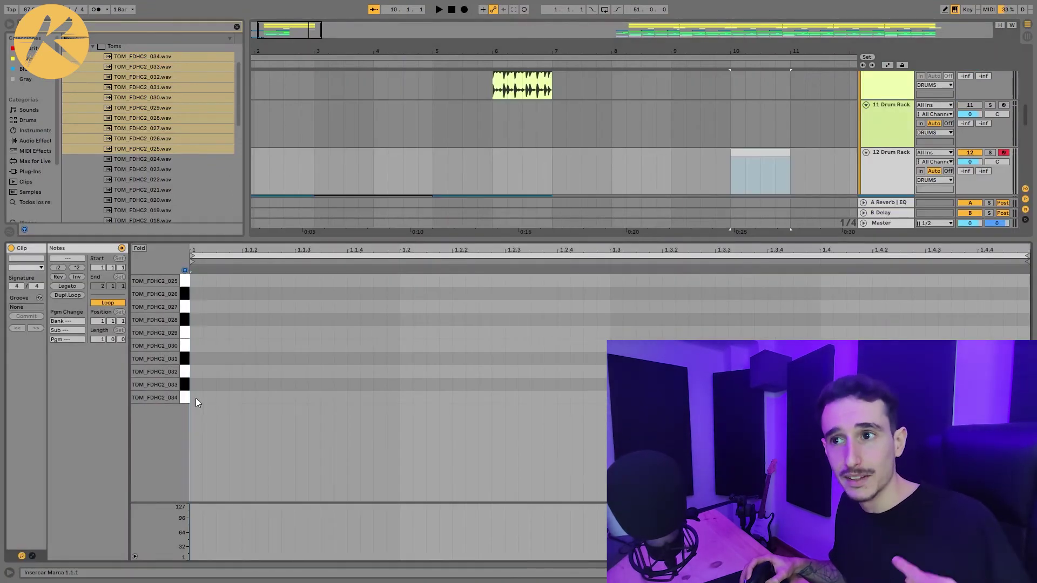
# Step: Draw notes for toms TOM_FDHC2_034 to TOM_FDHC2_025 in the bar 10 Drum Rack clip, and adjust the Arpeggiator's rate and style
pyautogui.click(195, 398)
pyautogui.moveTo(196, 397)
pyautogui.mouseDown()
pyautogui.moveTo(851, 385)
pyautogui.moveTo(848, 363)
pyautogui.moveTo(682, 316)
pyautogui.moveTo(679, 287)
pyautogui.mouseUp()
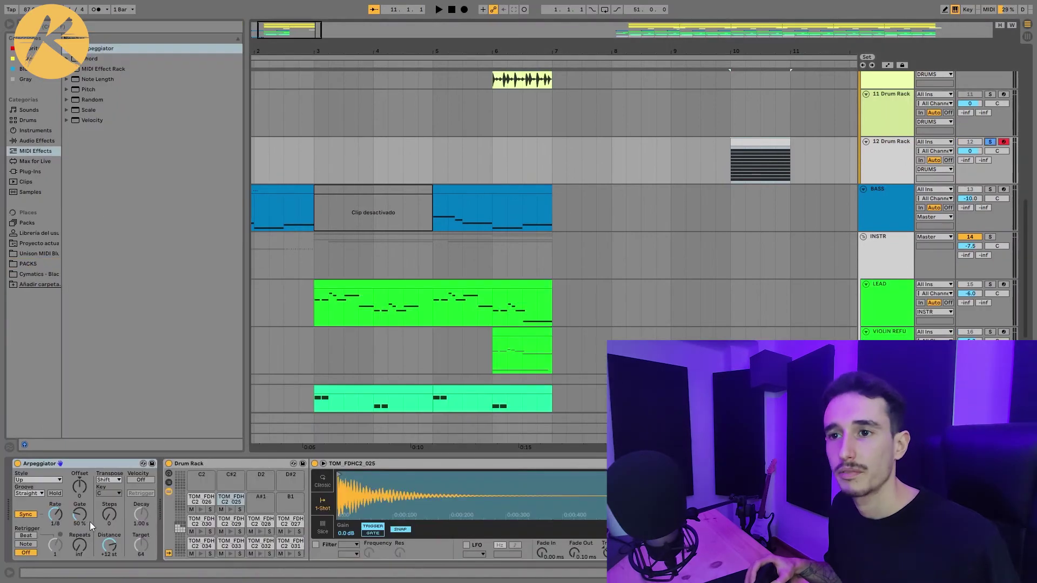
pyautogui.moveTo(62, 520); pyautogui.dragTo(63, 514)
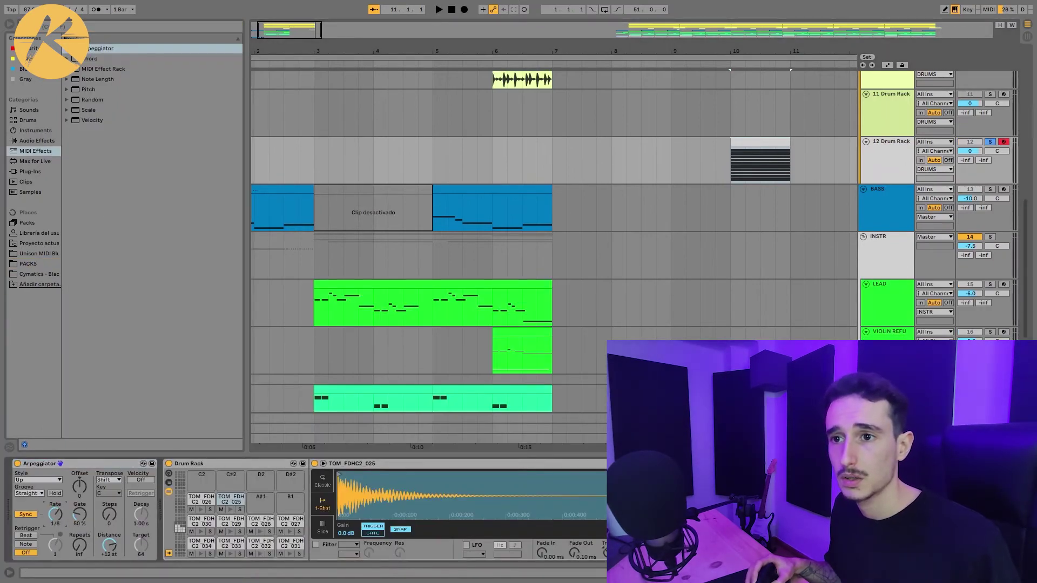
pyautogui.click(58, 479)
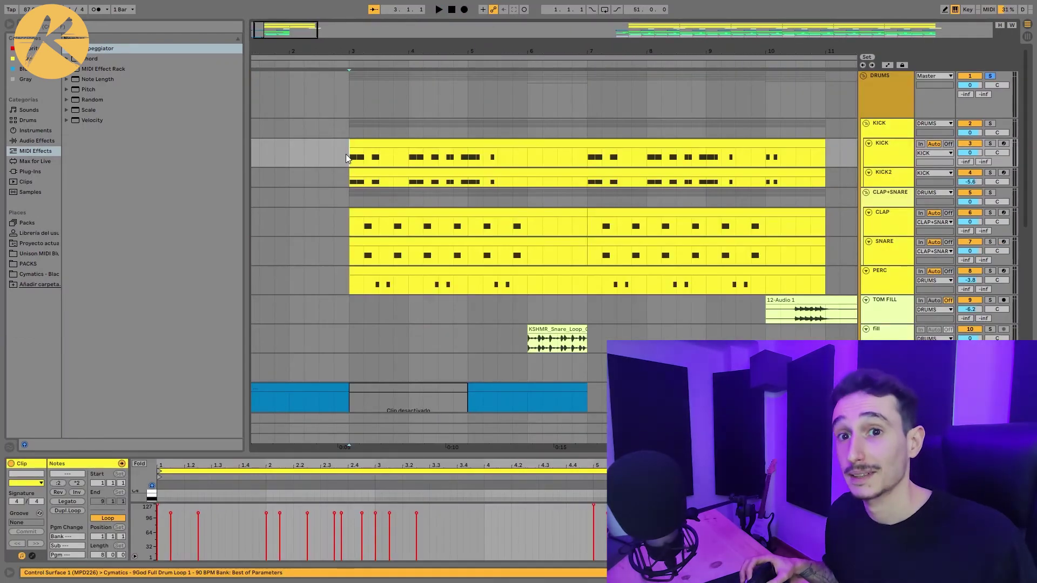
# Step: Play the soloed DRUMS group from bar 3, and the full arrangement from bar 10 into the VIOLIN REFU section
pyautogui.press('space')
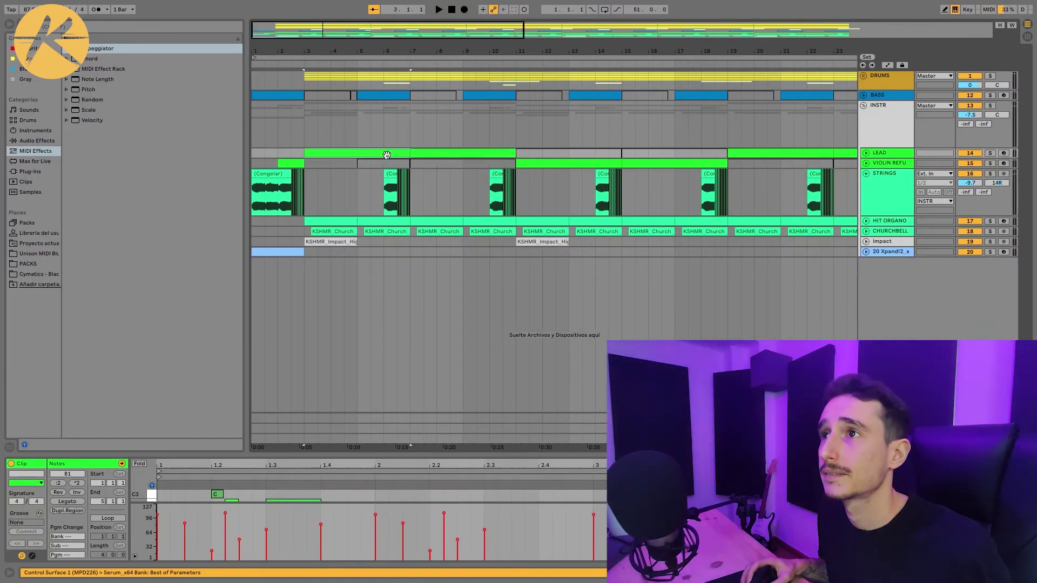
pyautogui.click(581, 164)
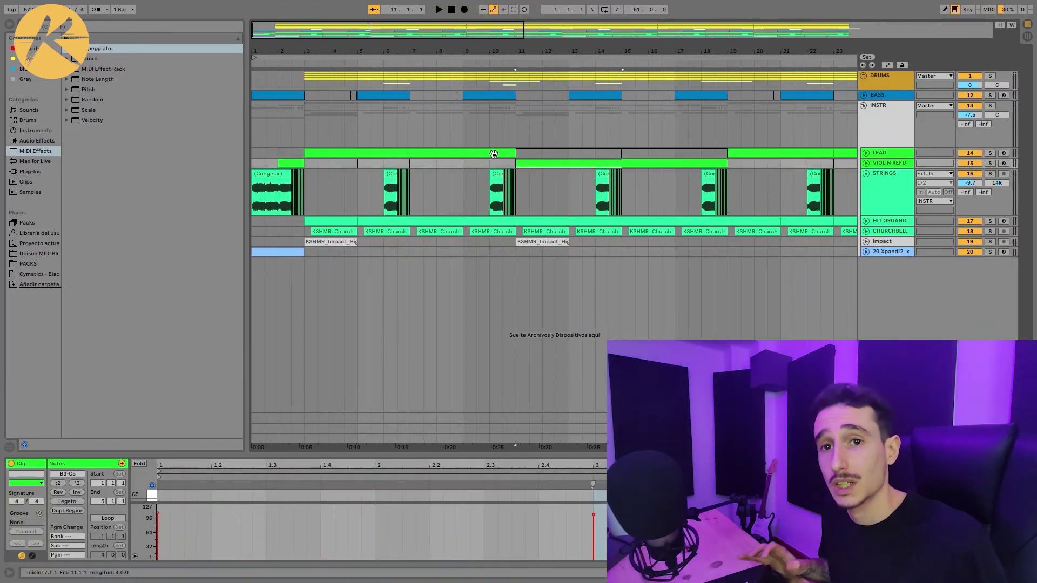
pyautogui.click(490, 122)
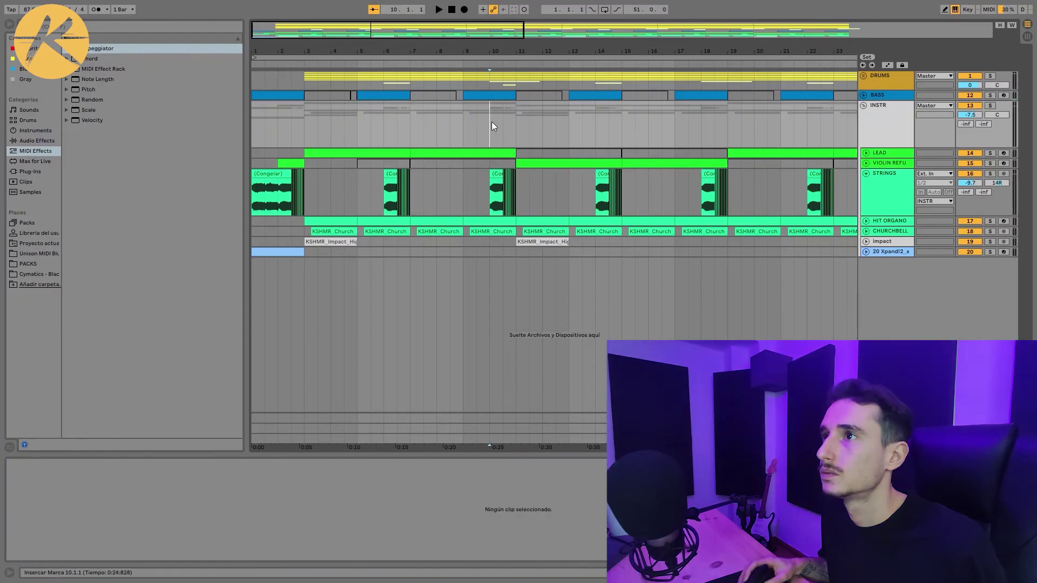
pyautogui.press('space')
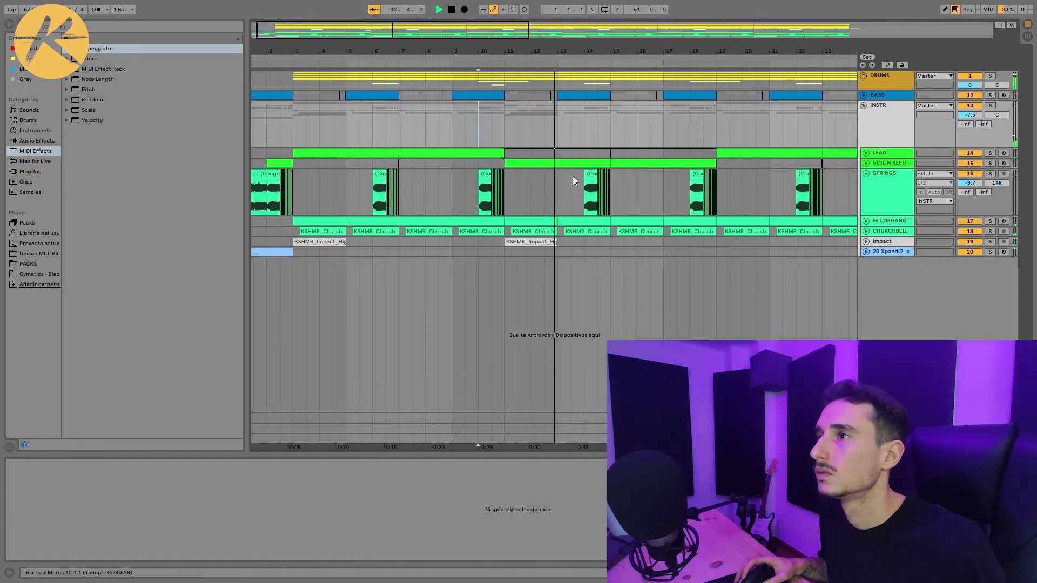
# Step: Play the KSHMR impact sample on the impact track from bar 11
pyautogui.scroll(3, 592, 180)
pyautogui.scroll(3, 592, 180)
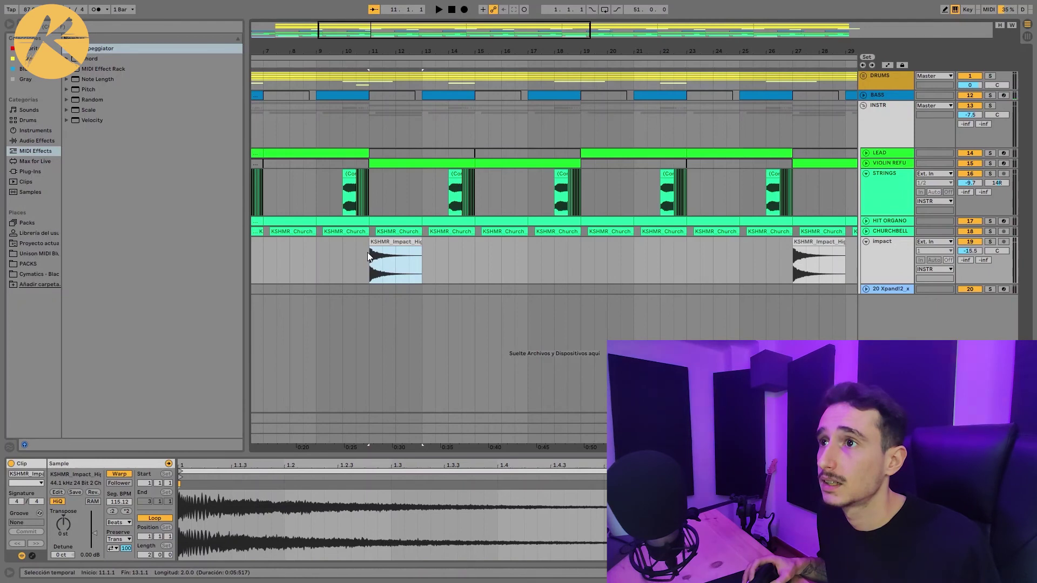
pyautogui.press('space')
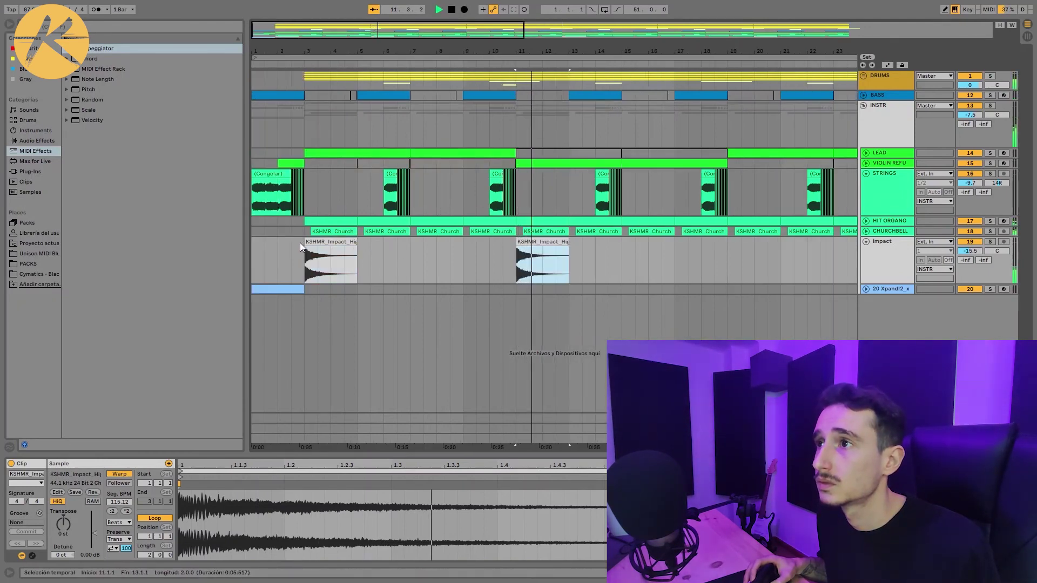